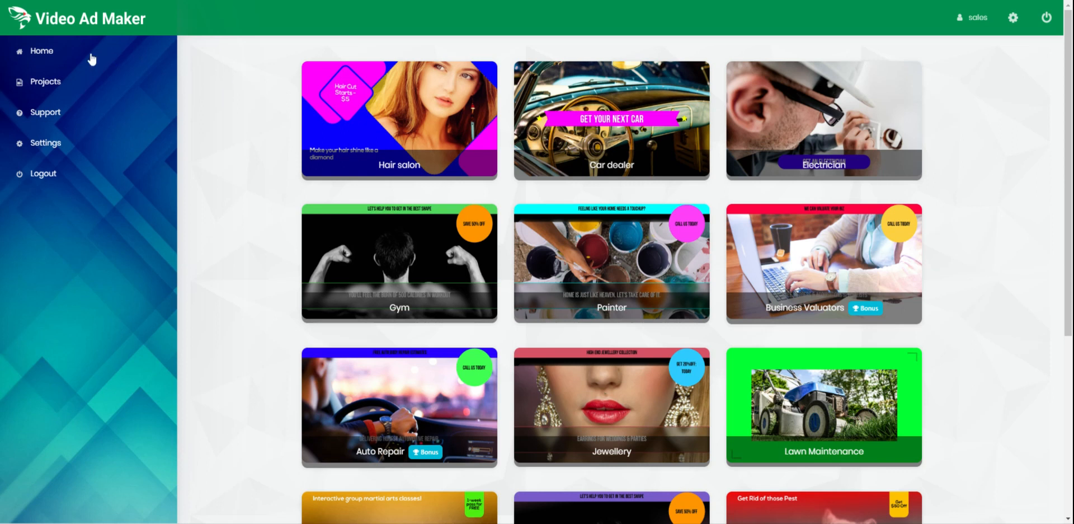
Show the home gallery of ad templates such as Hair salon, Car dealer and Gym.
left_click(66, 53)
scroll(243, 215, "down", 5)
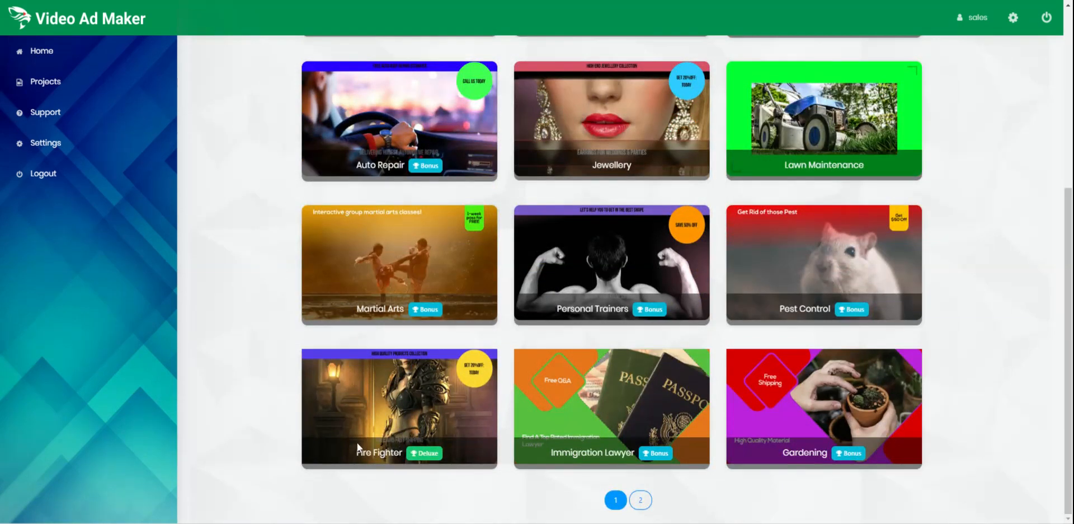
left_click(640, 499)
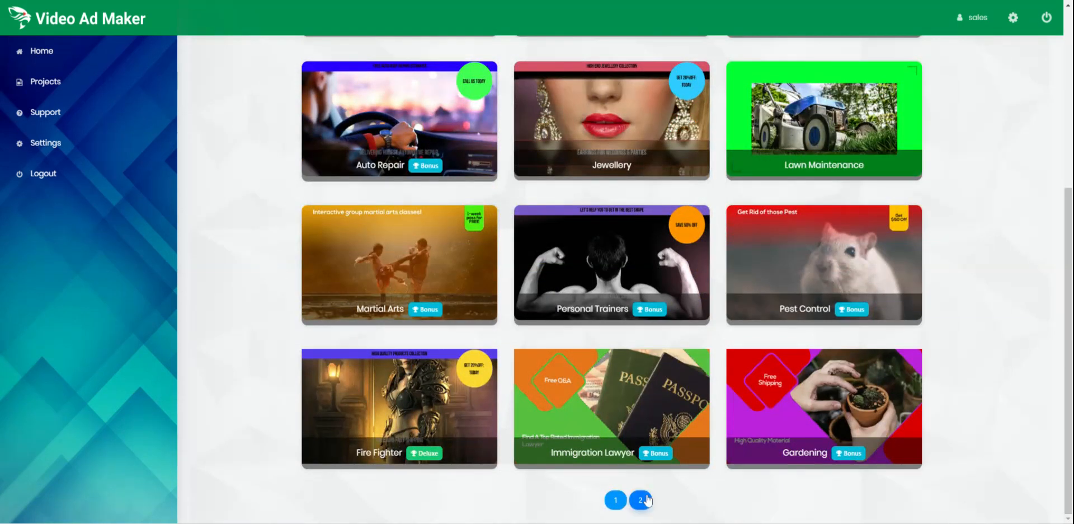
scroll(268, 358, "up", 5)
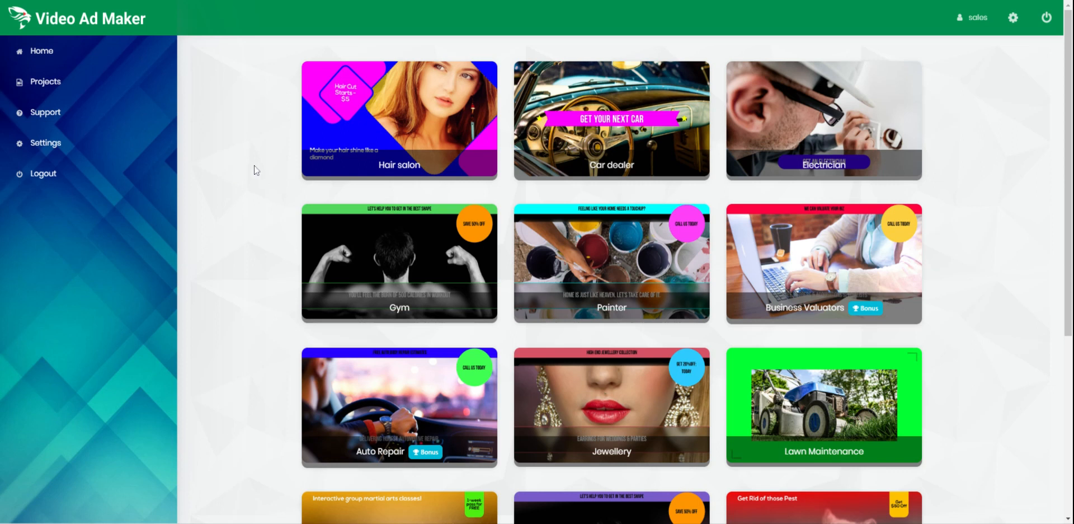
scroll(259, 180, "down", 1)
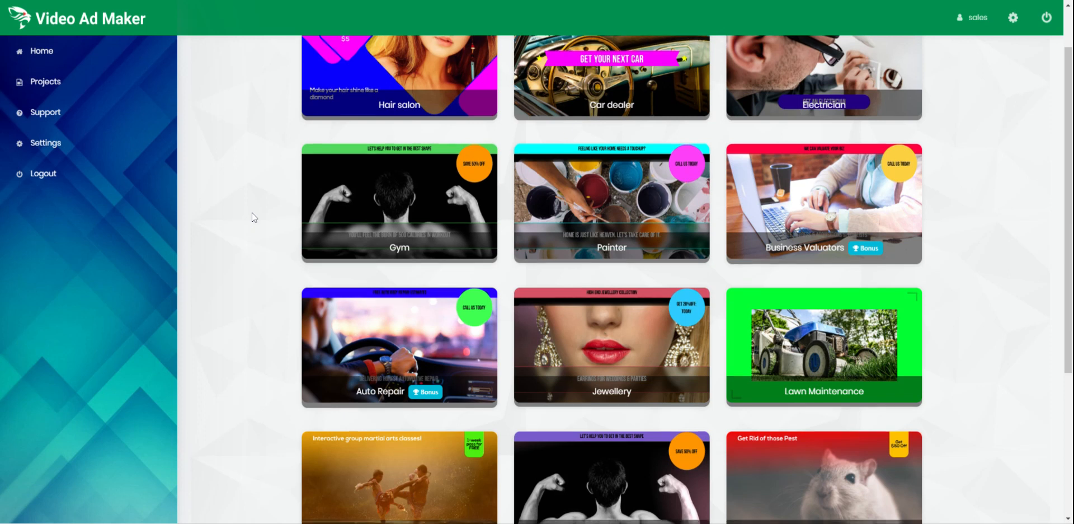
scroll(249, 216, "down", 1)
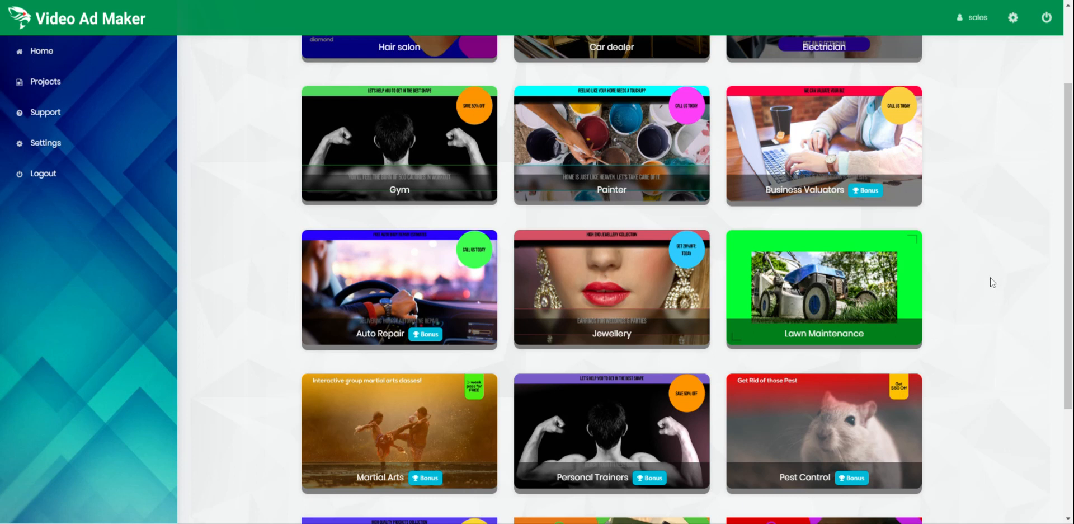
scroll(1001, 326, "up", 1)
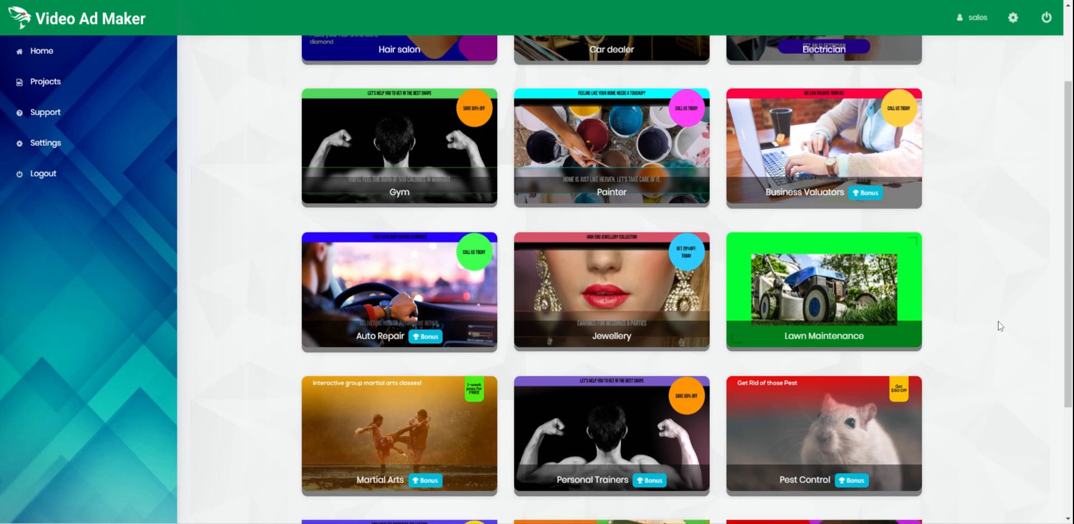
scroll(1000, 326, "up", 2)
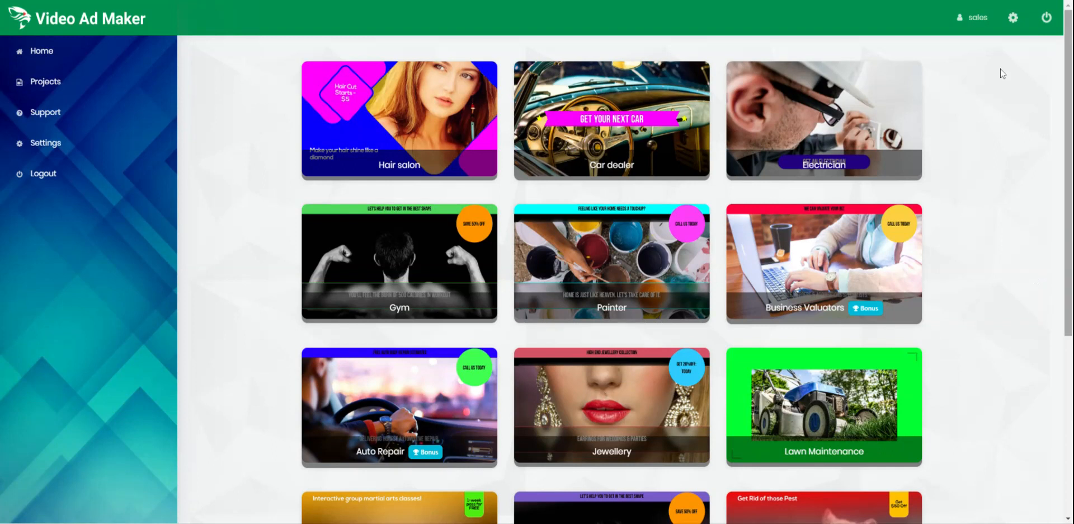
Preview the Gym template and create a new video project from it.
left_click(401, 260)
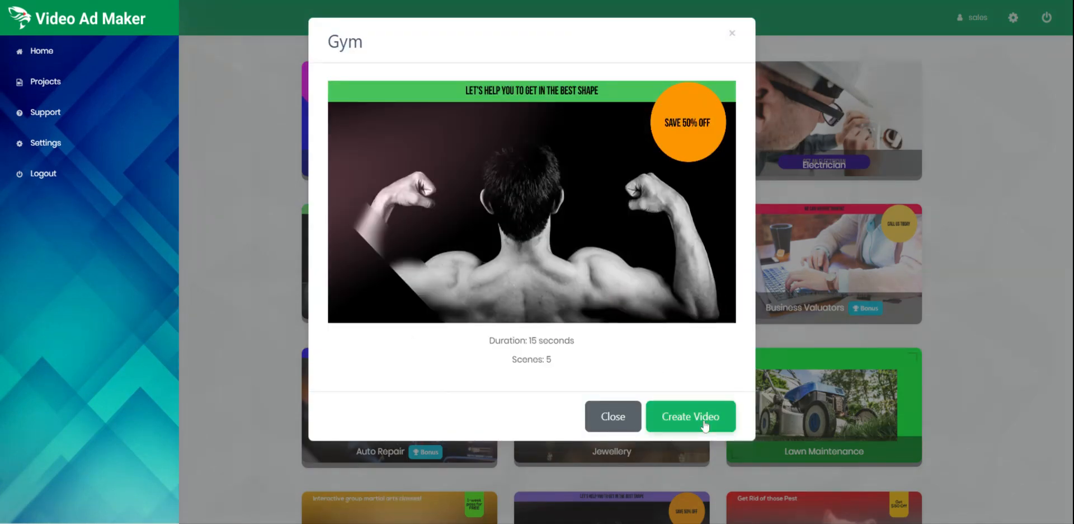
left_click(705, 425)
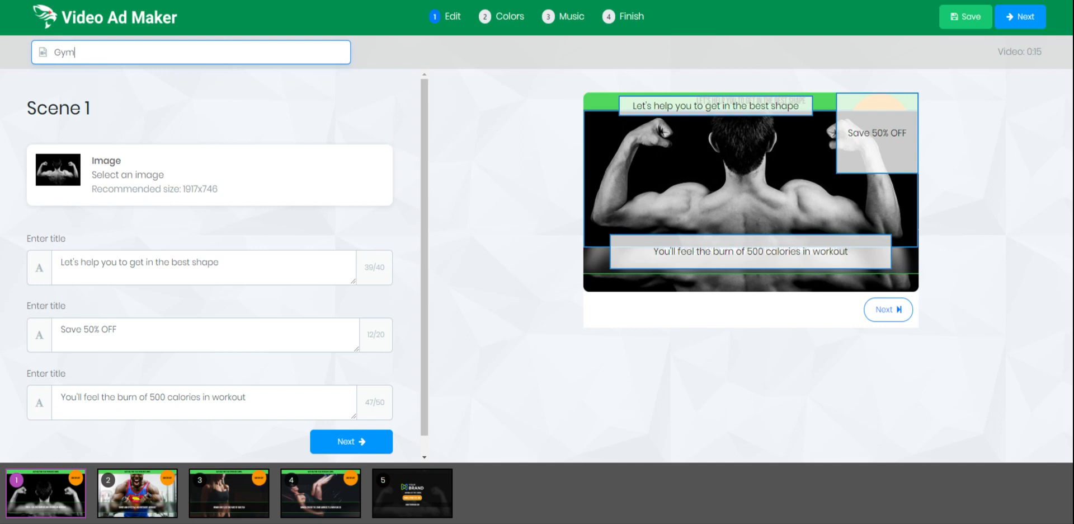
Replace the project name 'Gym' with 'used car dealer'.
left_click_drag(26, 56, 92, 53)
type("us")
type("ed car dealer")
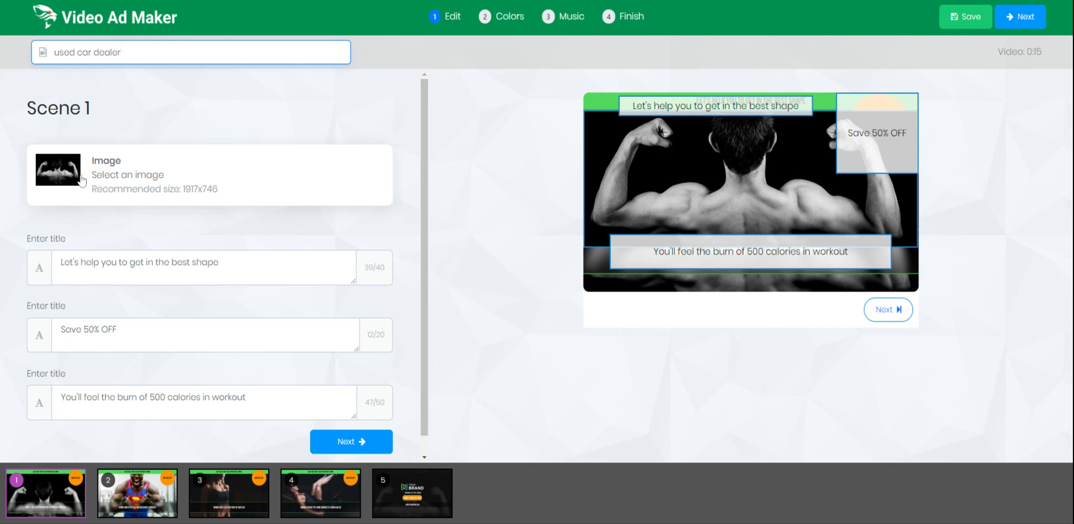
Open the Select an Image dialog for Scene 1's background picture.
left_click(81, 180)
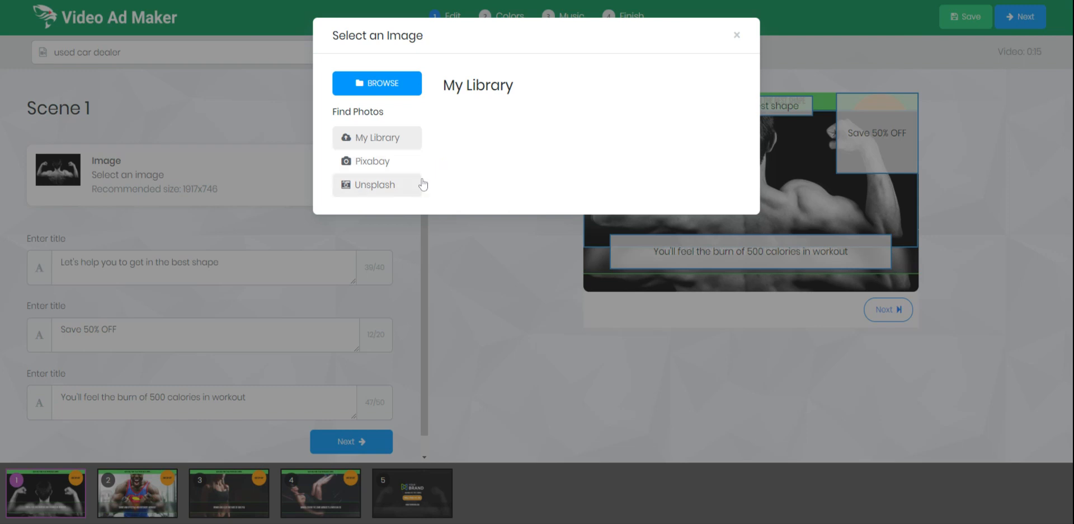
Search Pixabay for 'car dealer' and use the parked-cars dealership photo for Scene 1.
left_click(391, 167)
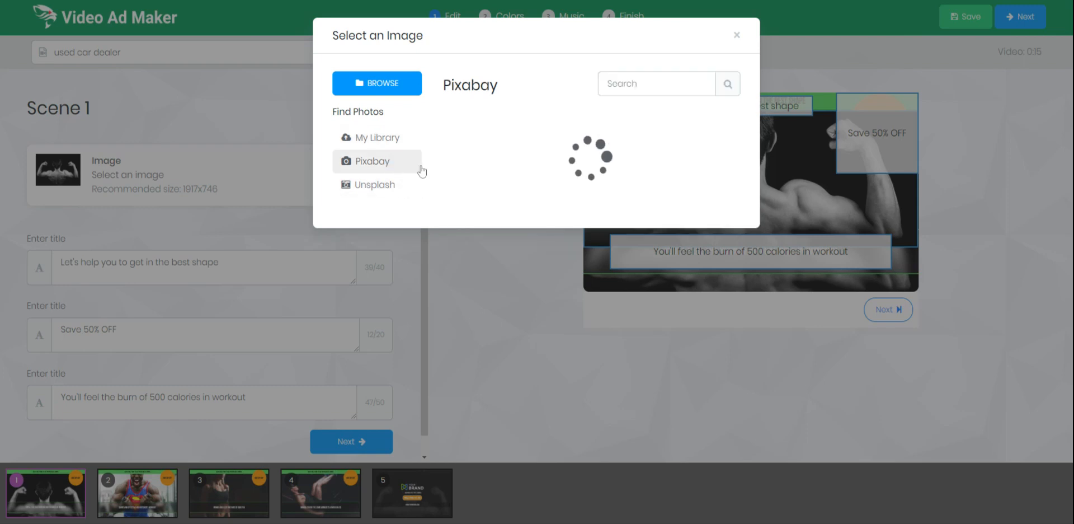
left_click(651, 83)
type("car dealer")
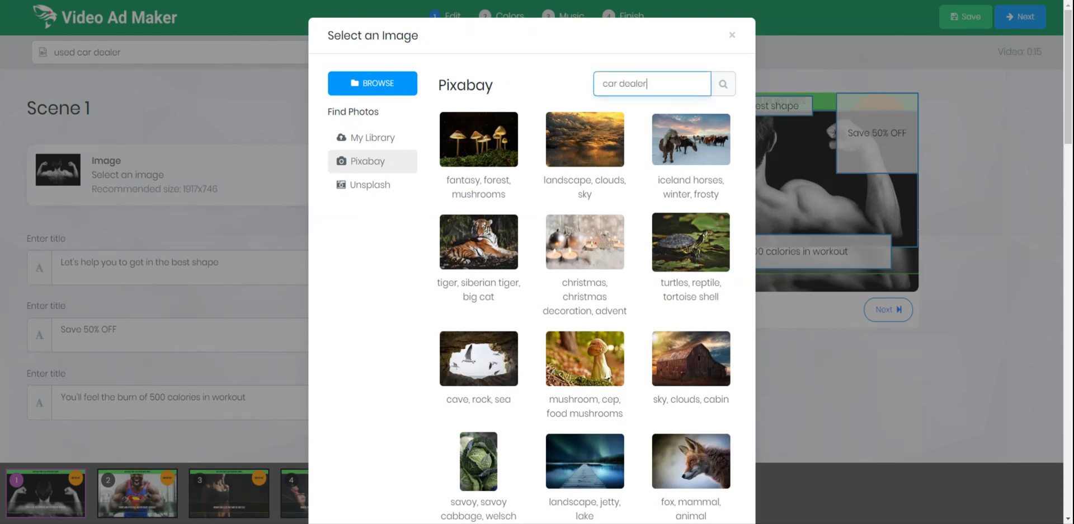
key("Return")
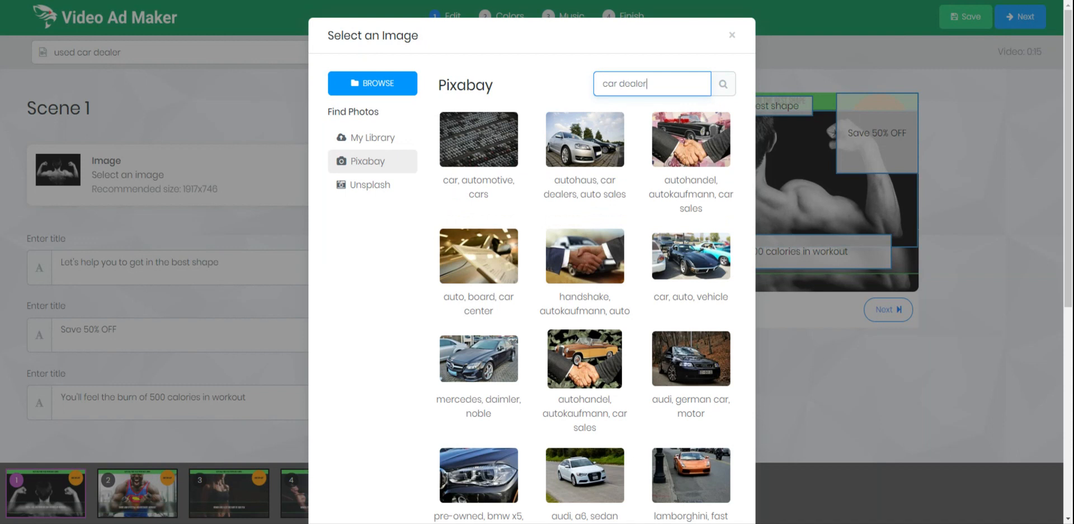
left_click(597, 157)
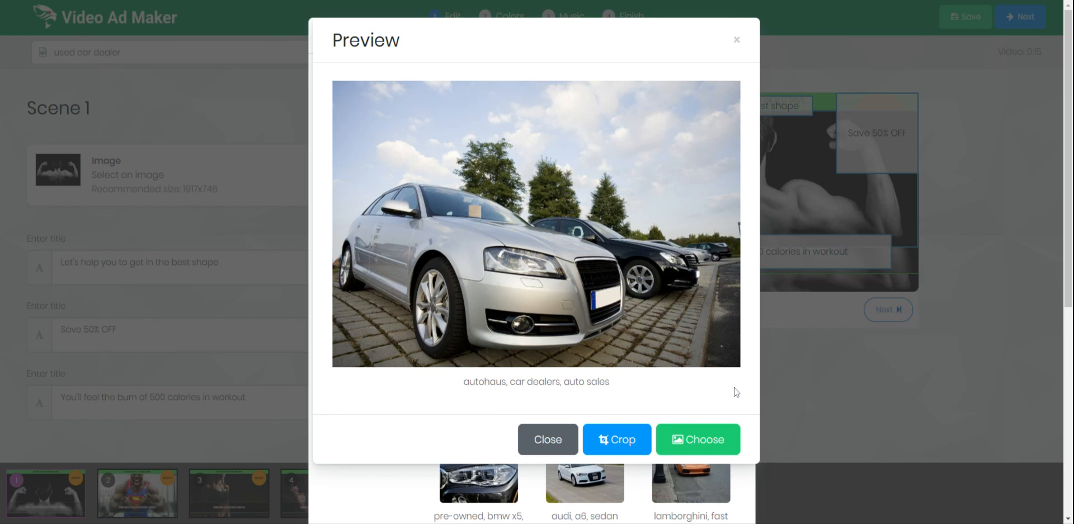
left_click(708, 442)
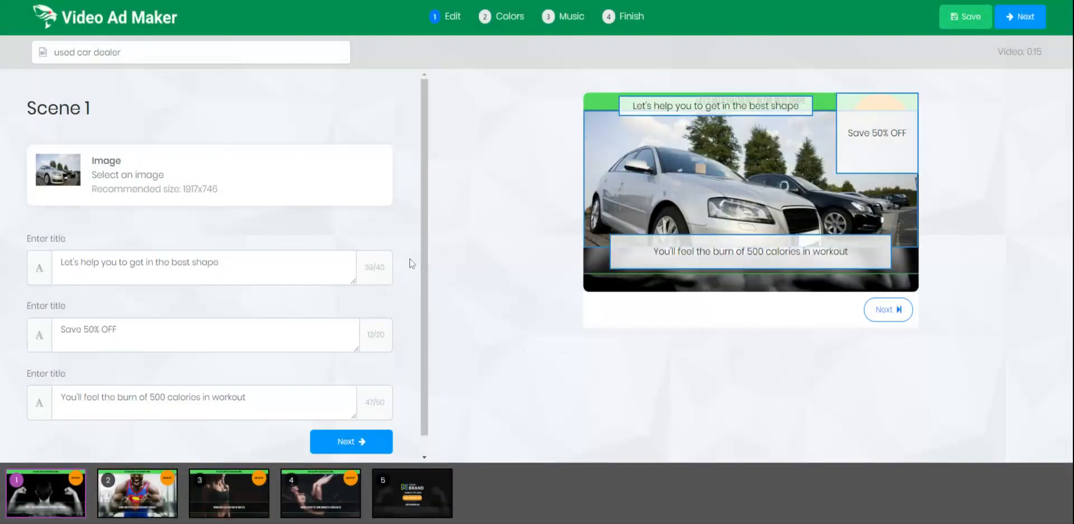
Change Scene 1's top title to 'Your Used Car Company Name'.
left_click_drag(60, 262, 219, 262)
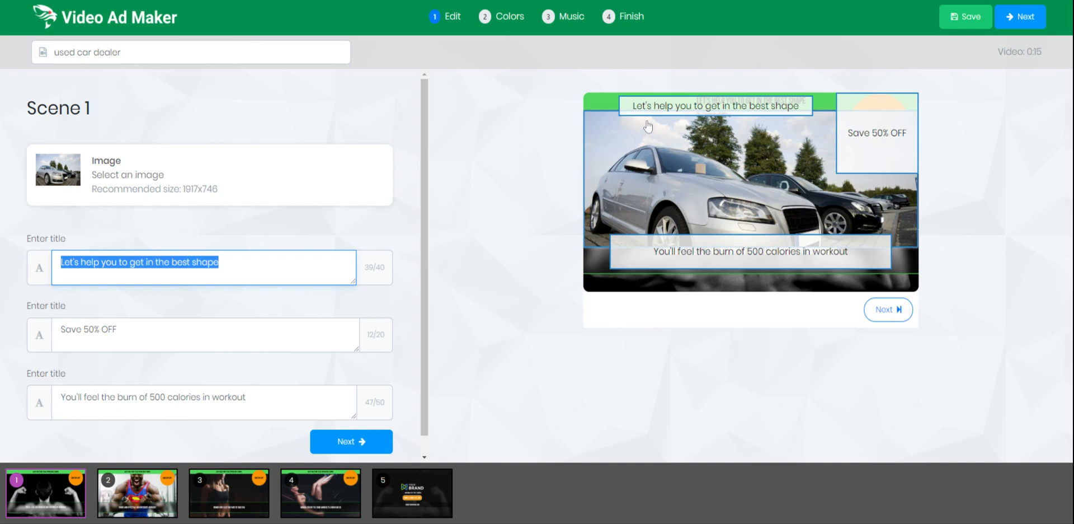
left_click(145, 492)
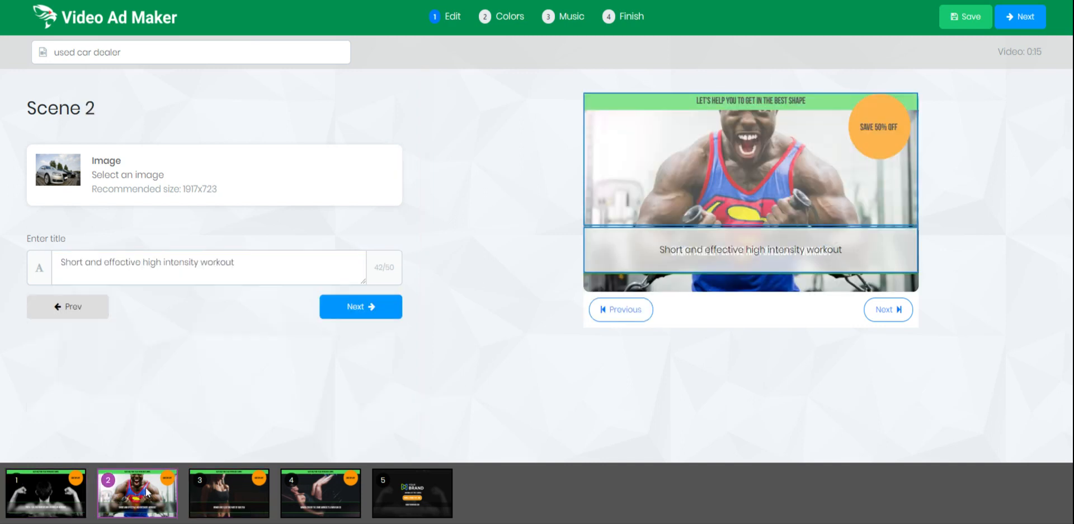
left_click(71, 493)
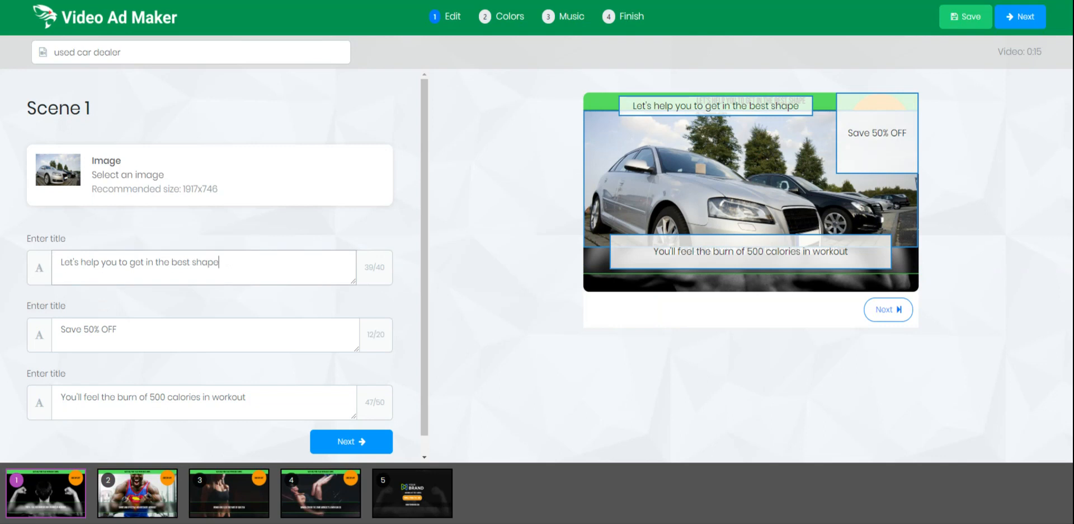
key("ctrl+a")
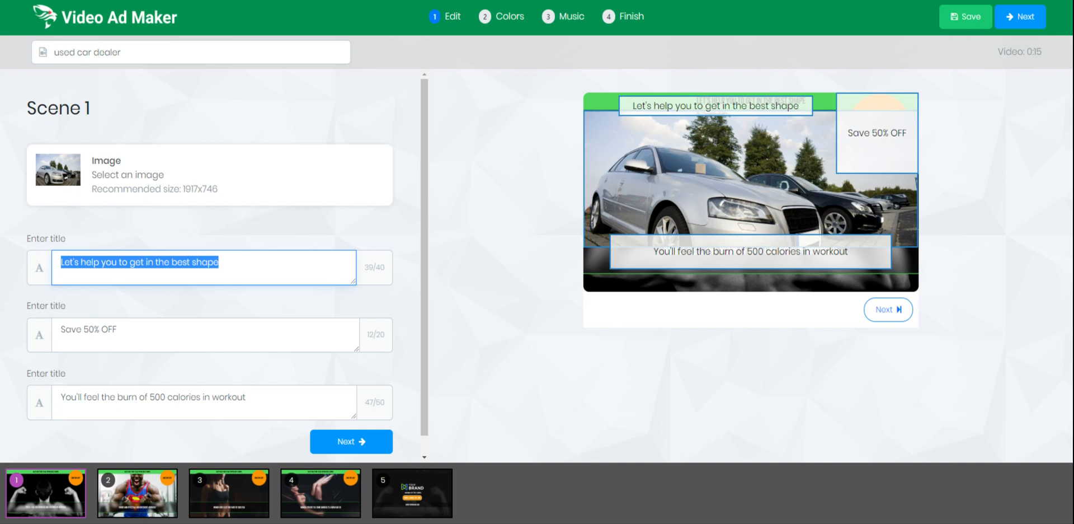
type("Your Use")
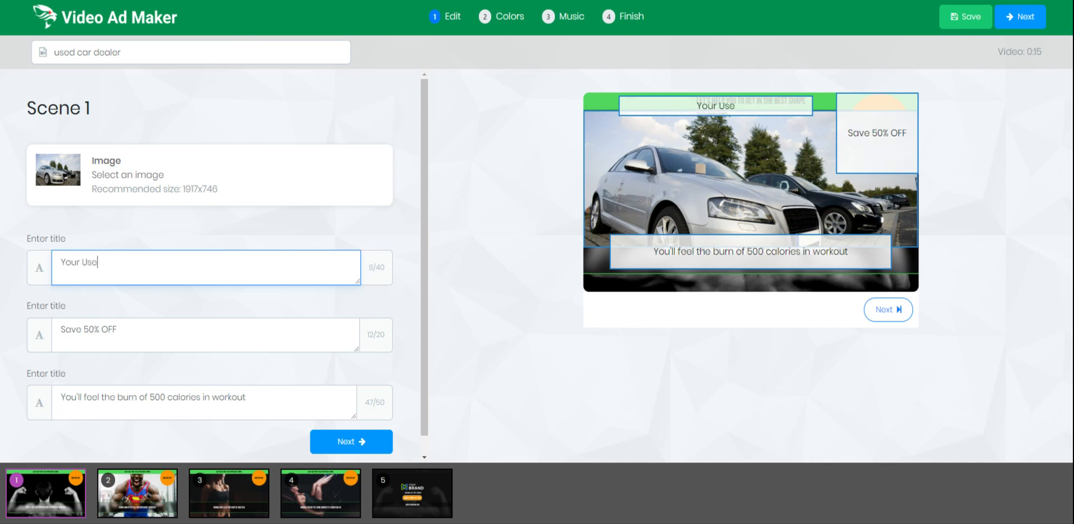
type("d Car Complany")
key("BackSpace")
key("BackSpace")
key("BackSpace")
key("BackSpace")
type("any")
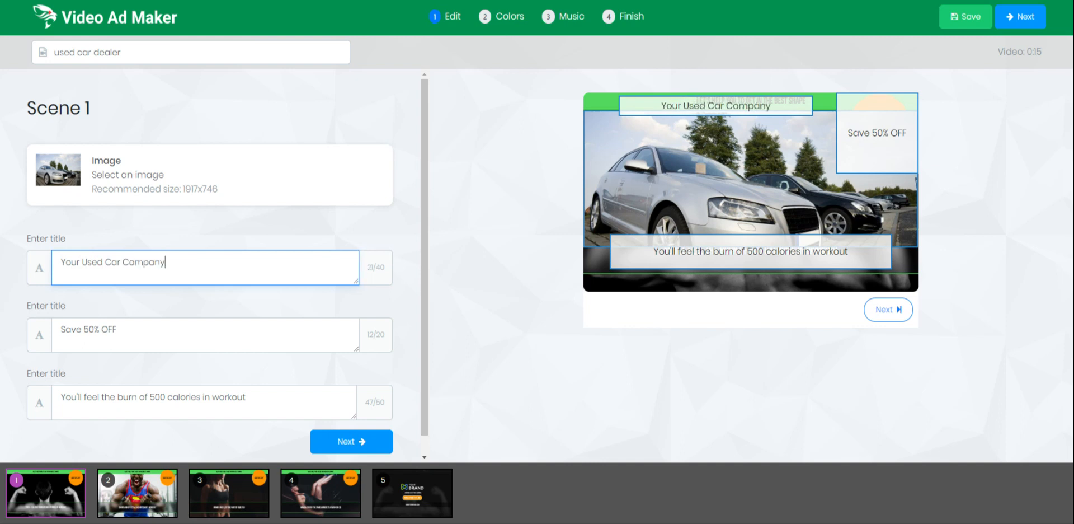
type(" Name")
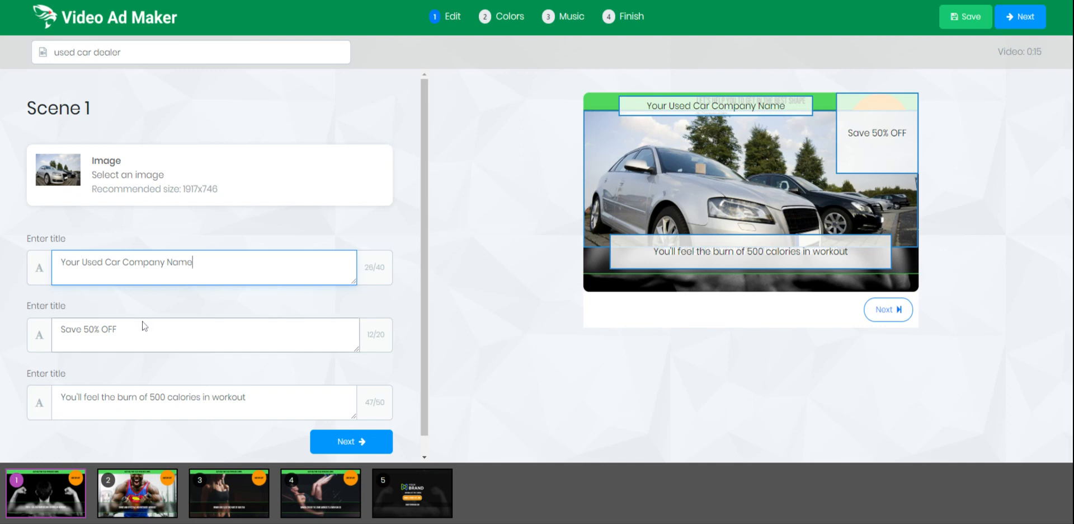
Replace the other two captions with 'Call Today' and 'Many great cars to choose from'.
left_click(117, 329)
key("ctrl+a")
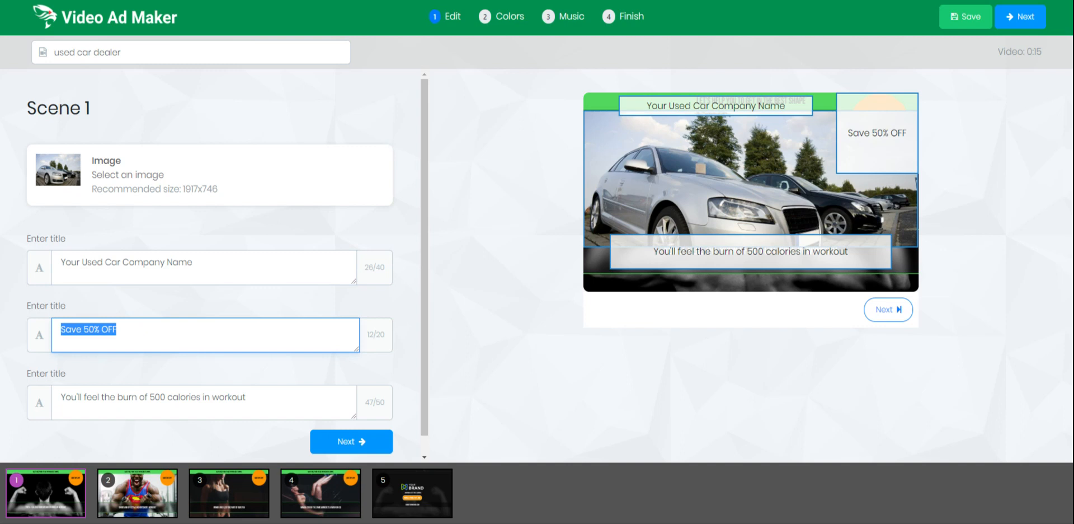
type("Cal")
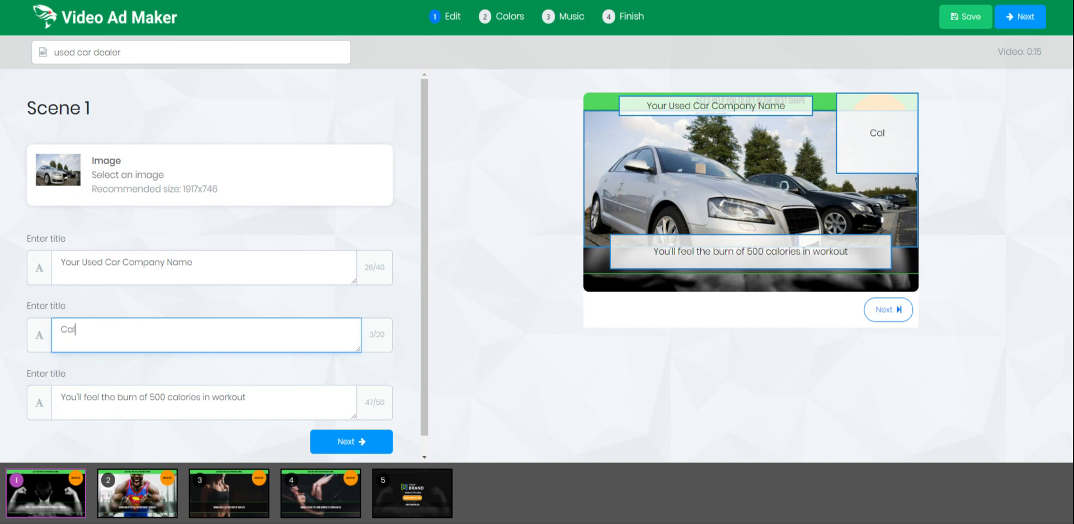
type("l Today")
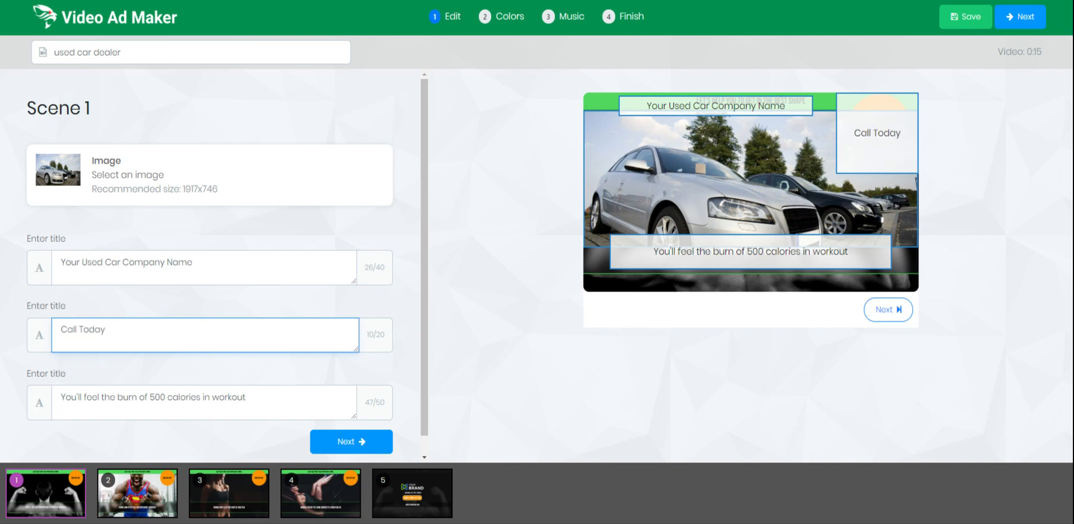
left_click(293, 411)
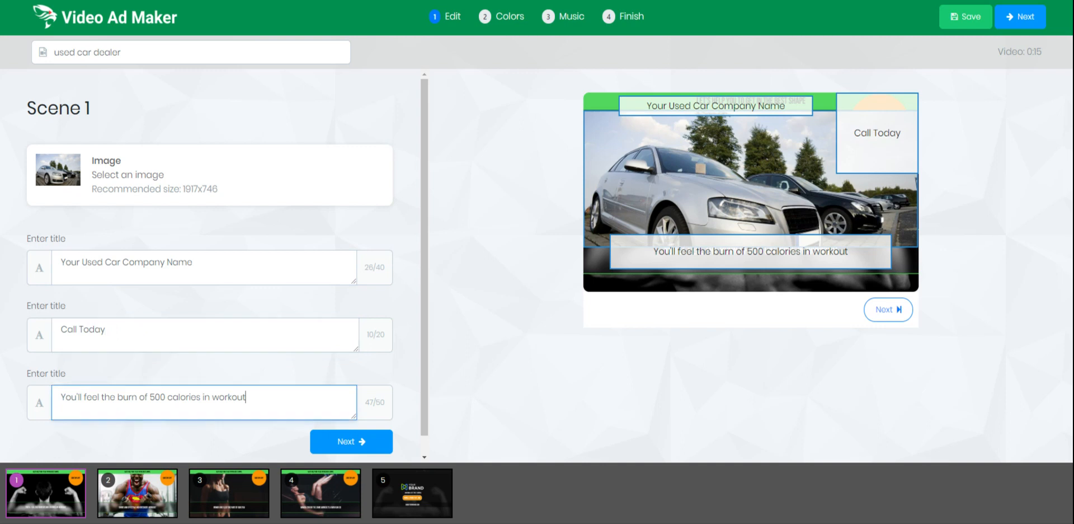
key("ctrl+a")
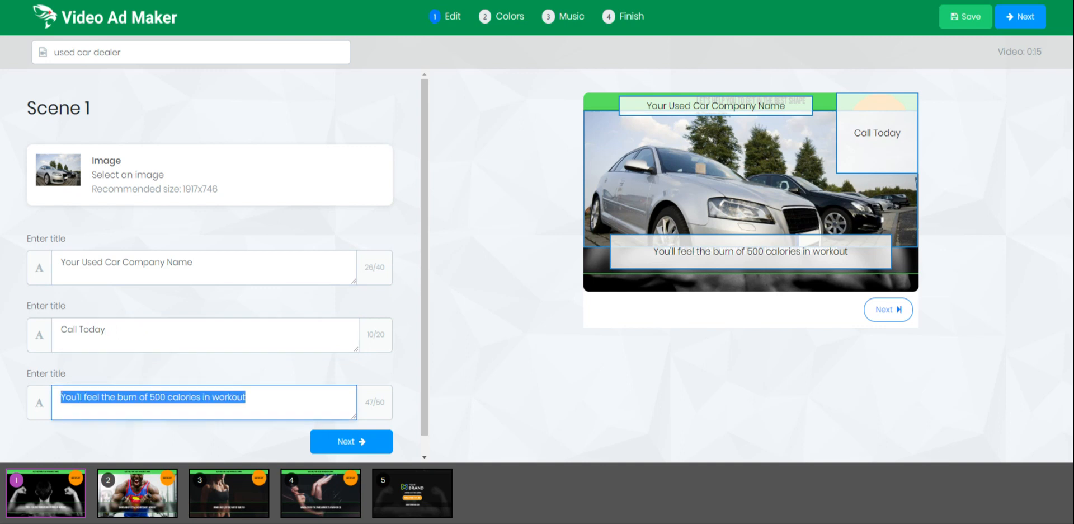
type("Many")
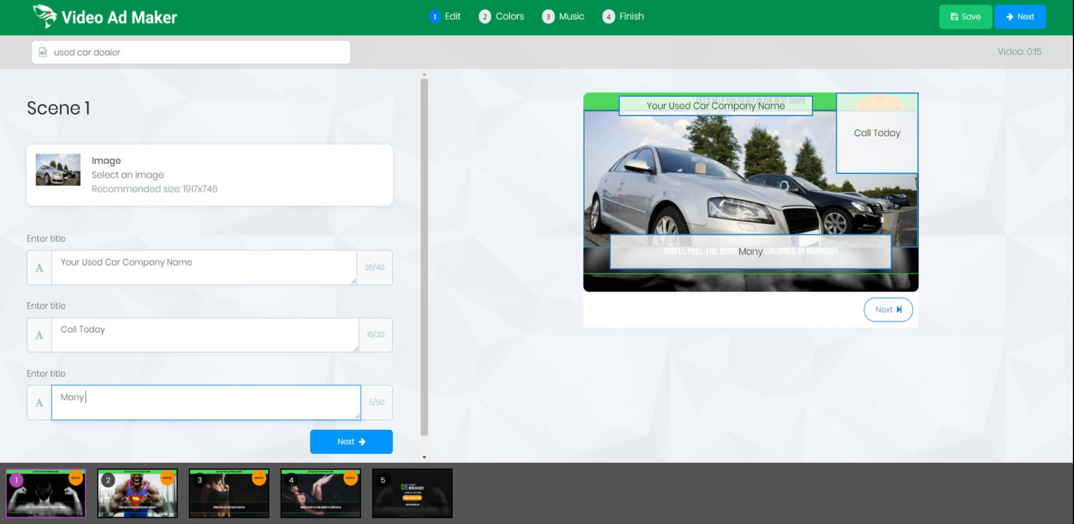
type(" great cars")
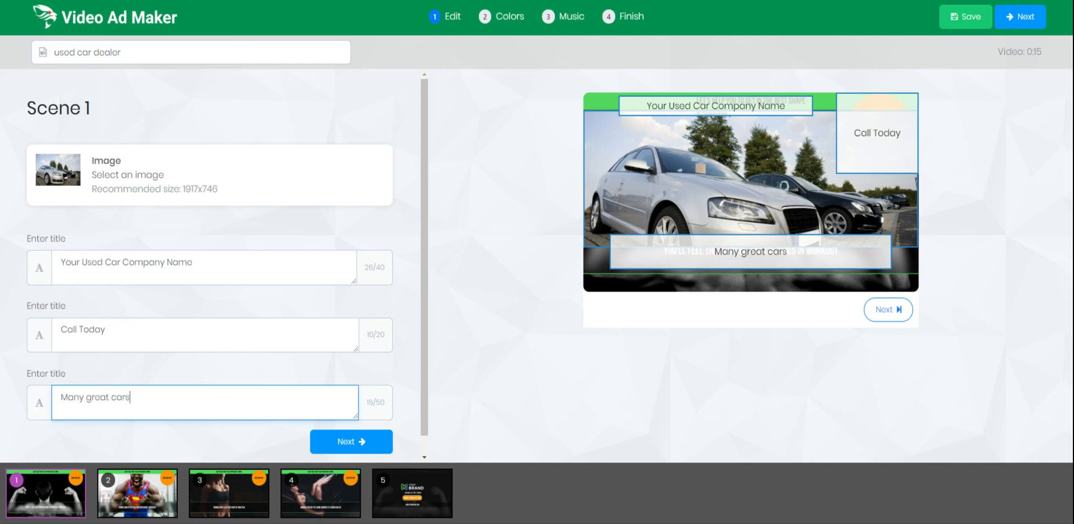
type(" to choose")
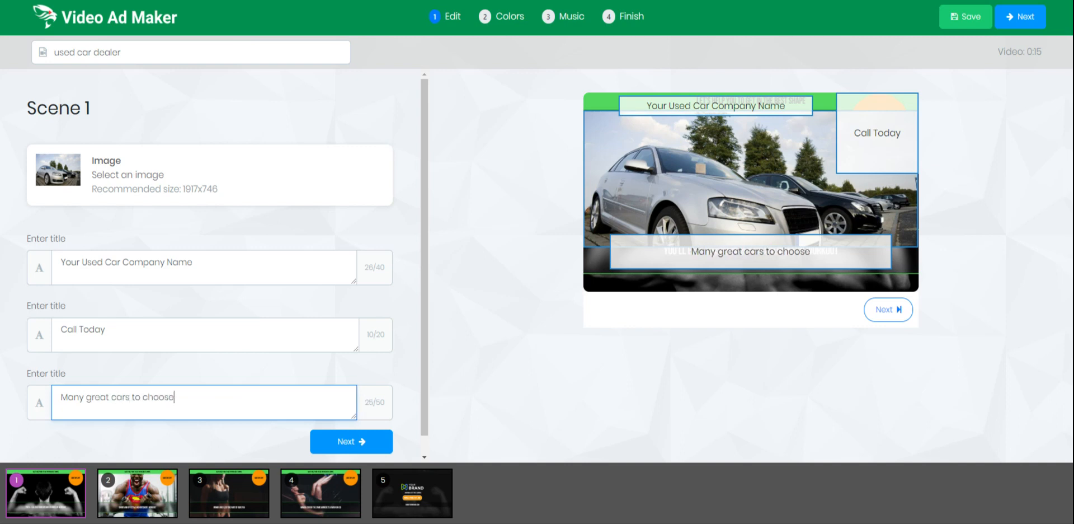
type(" from")
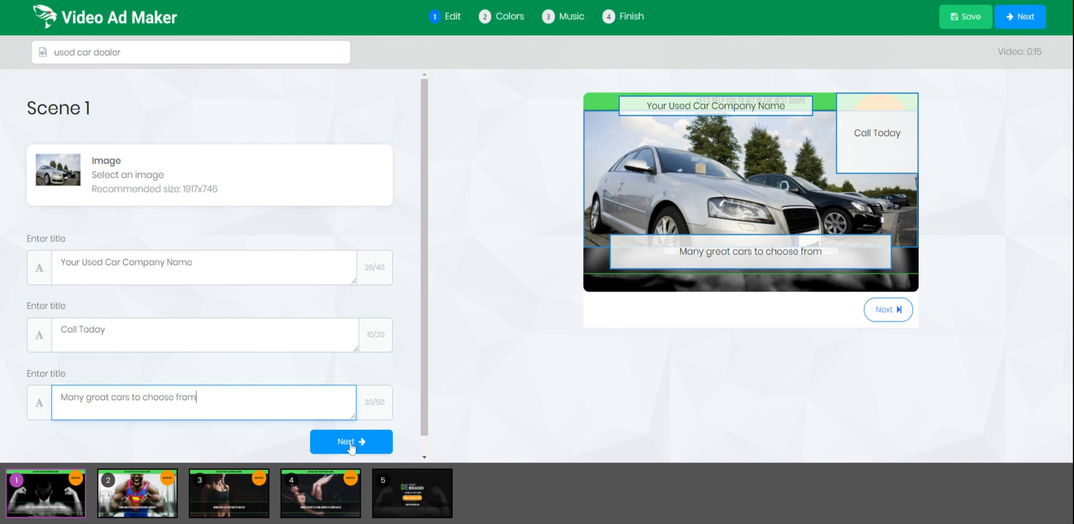
Give Scene 2 the orange BMW X2 photo from Unsplash.
left_click(349, 443)
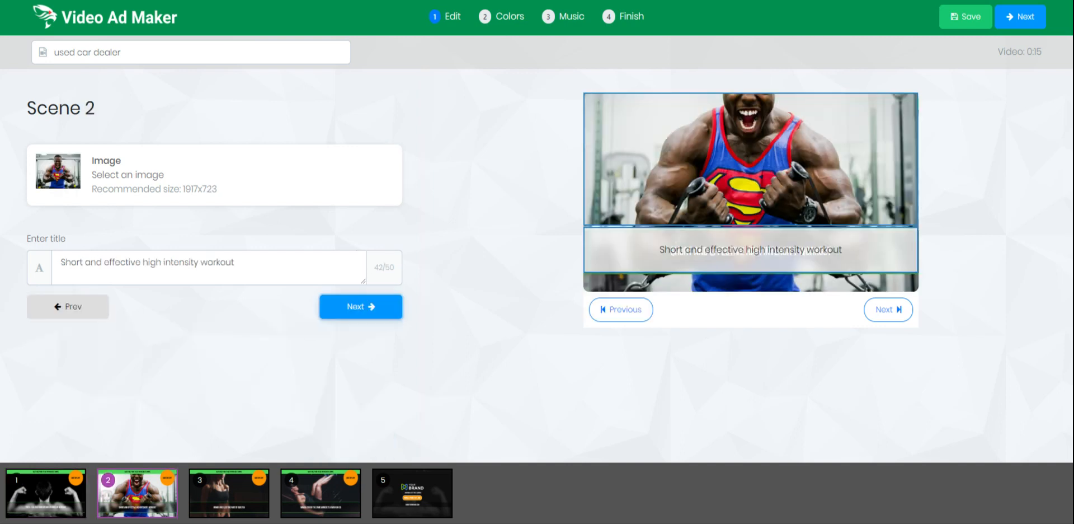
left_click(69, 185)
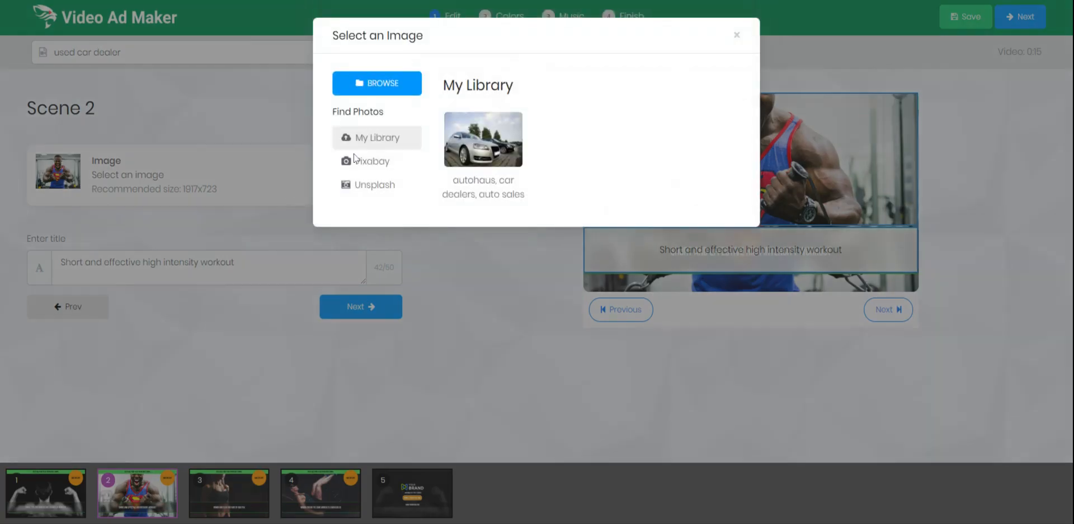
left_click(368, 161)
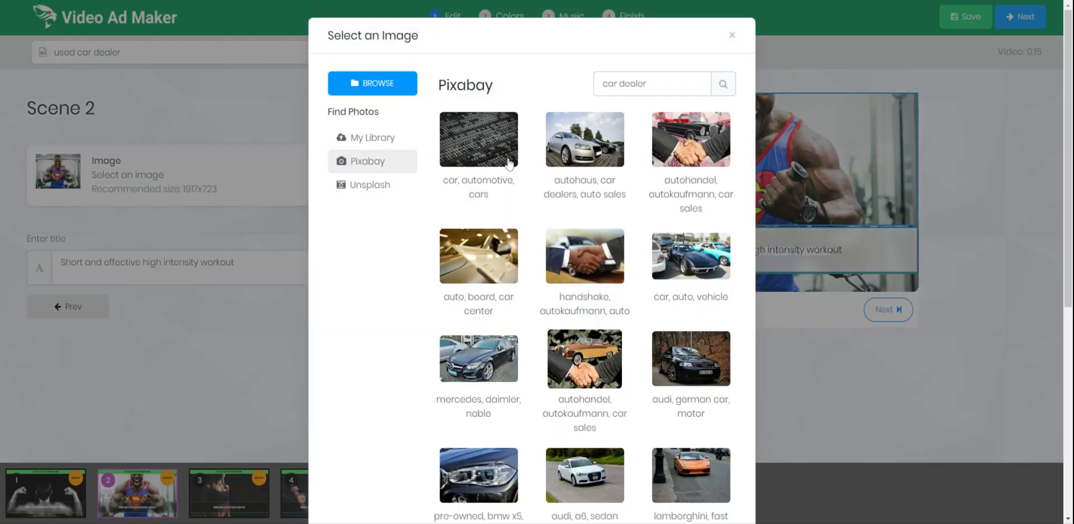
left_click(373, 186)
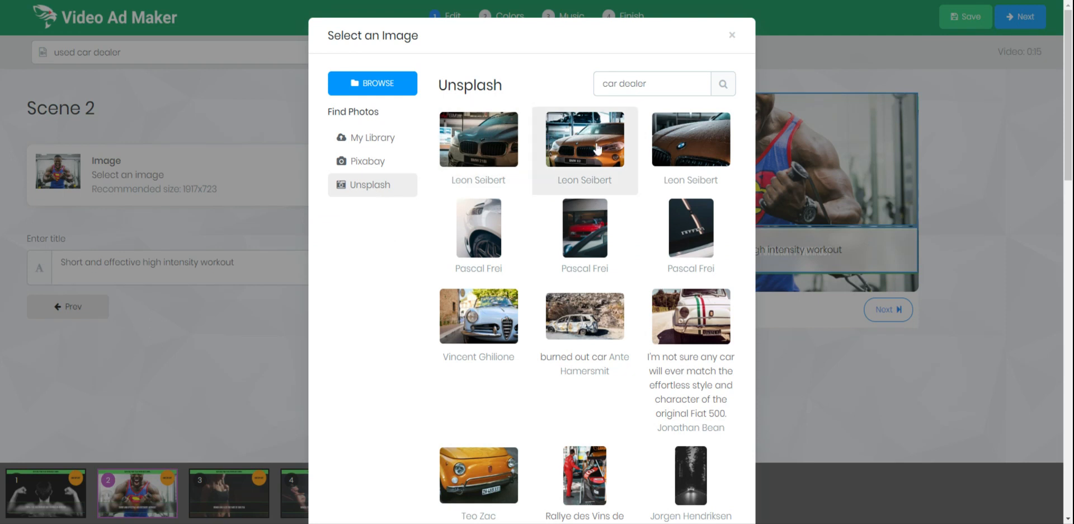
left_click(597, 149)
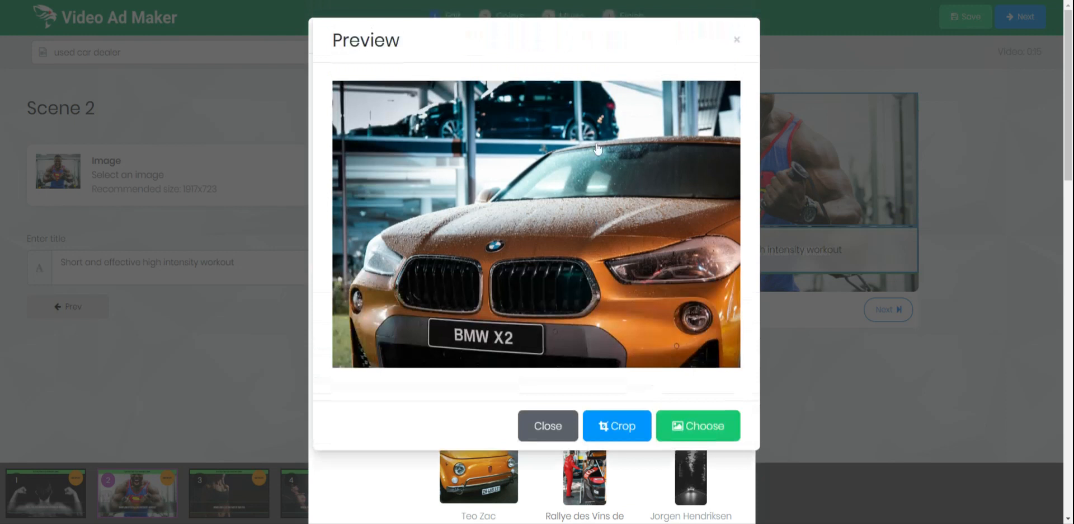
left_click(700, 431)
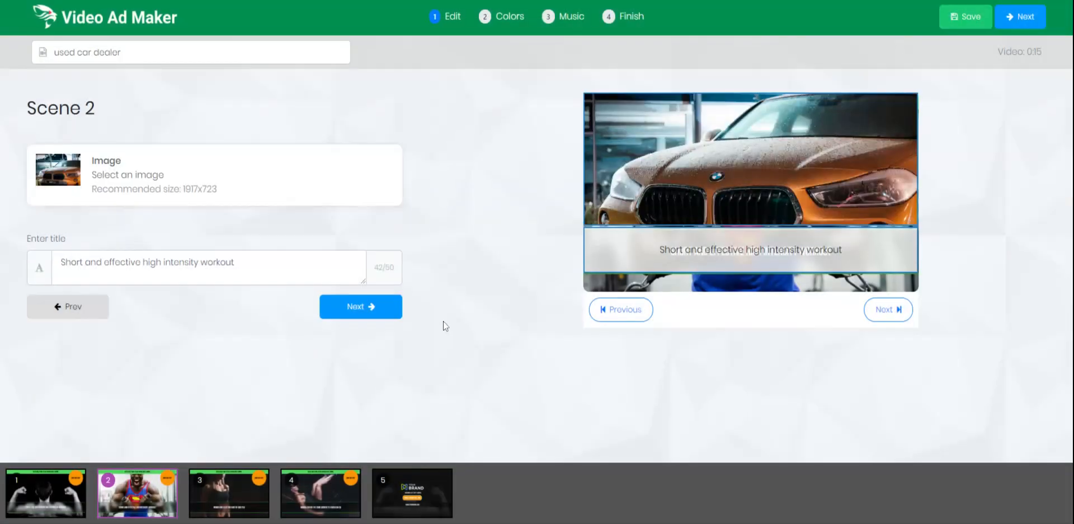
Change Scene 2's caption to 'Many different import models available'.
left_click(235, 262)
key("ctrl+a")
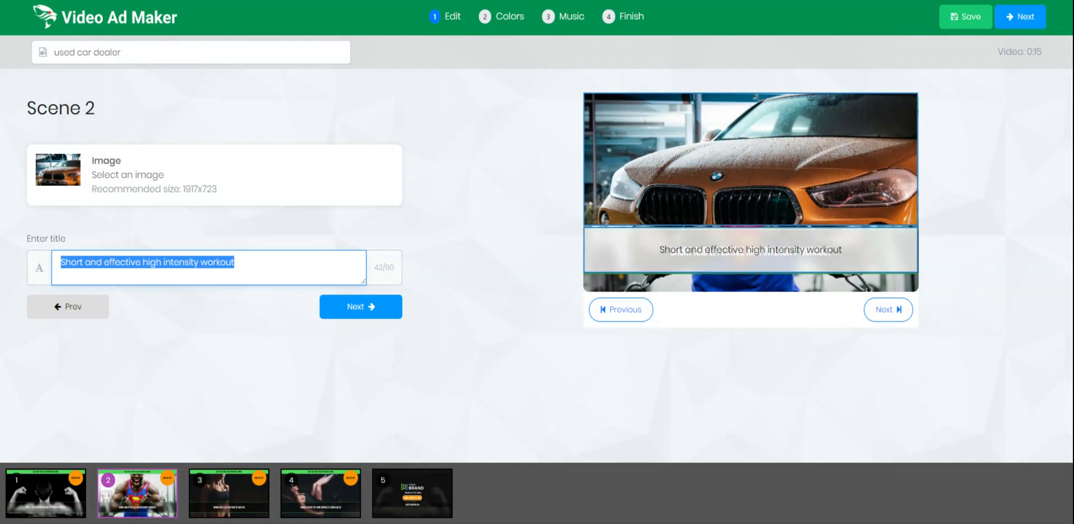
type("Ma")
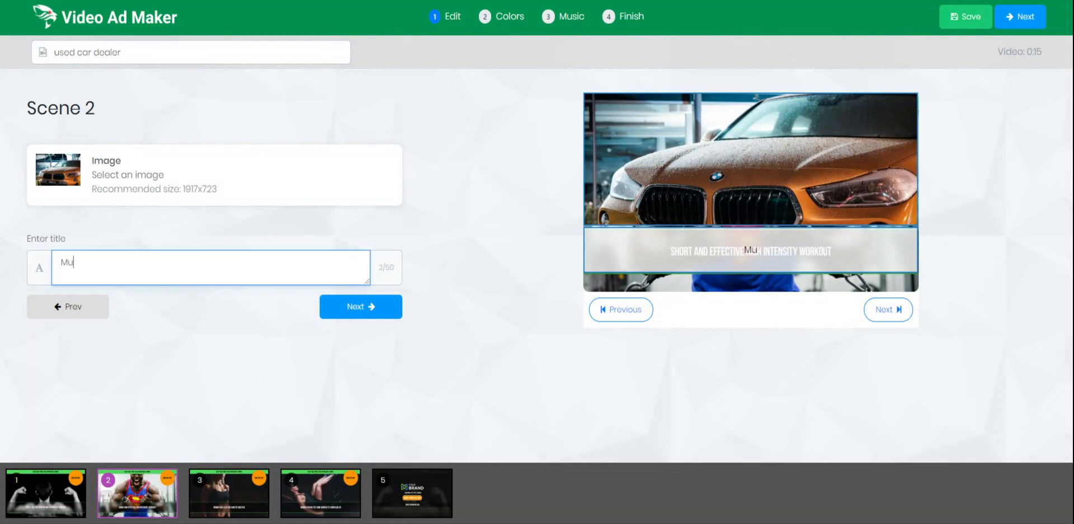
type("ny differen")
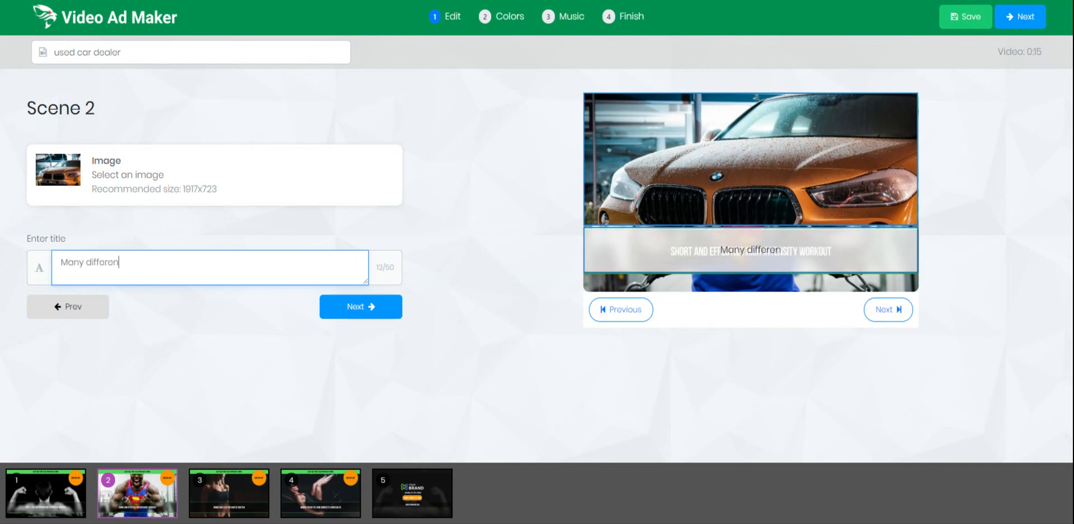
type("t import m")
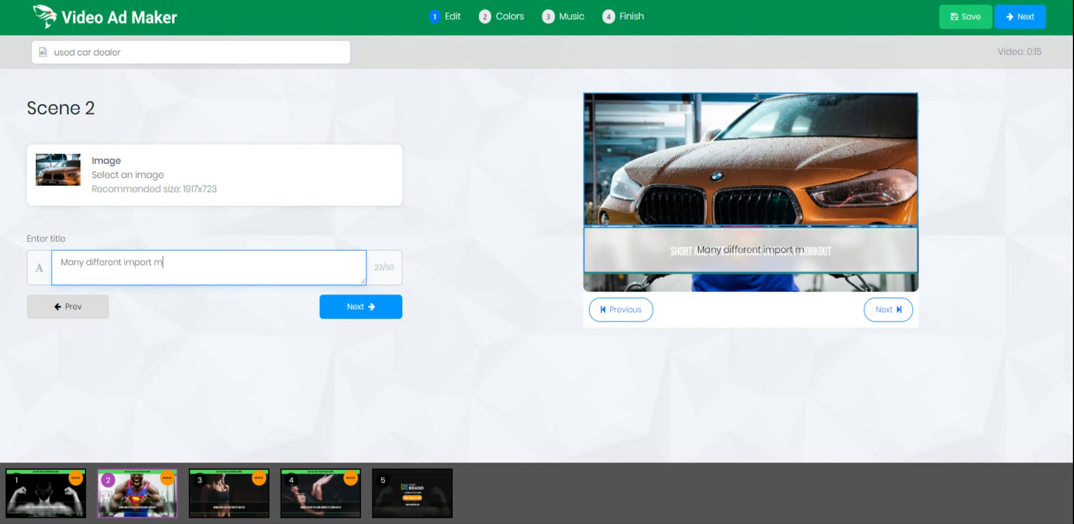
type("odels available")
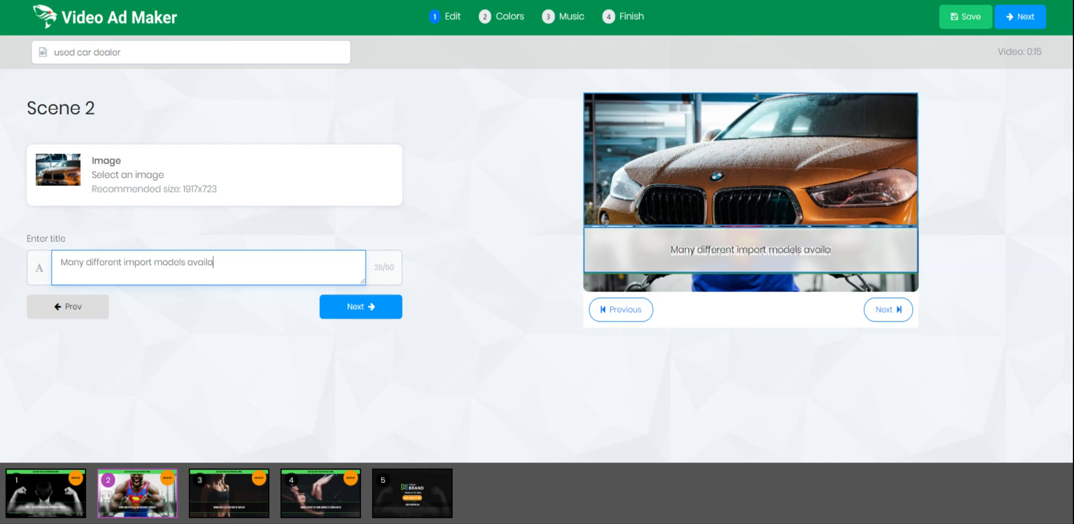
Set Scene 3's image to the black Mercedes photo from Pixabay.
left_click(356, 311)
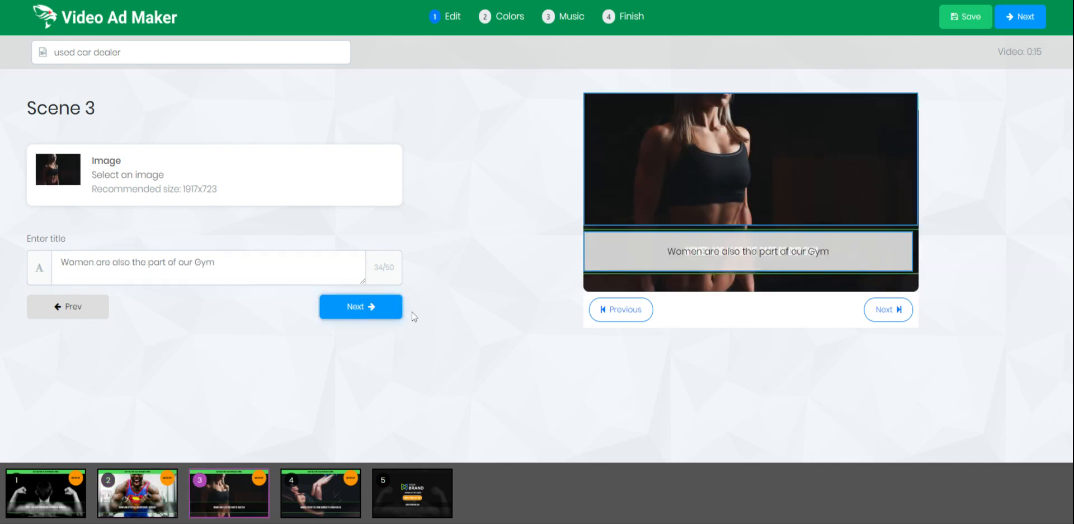
left_click(59, 176)
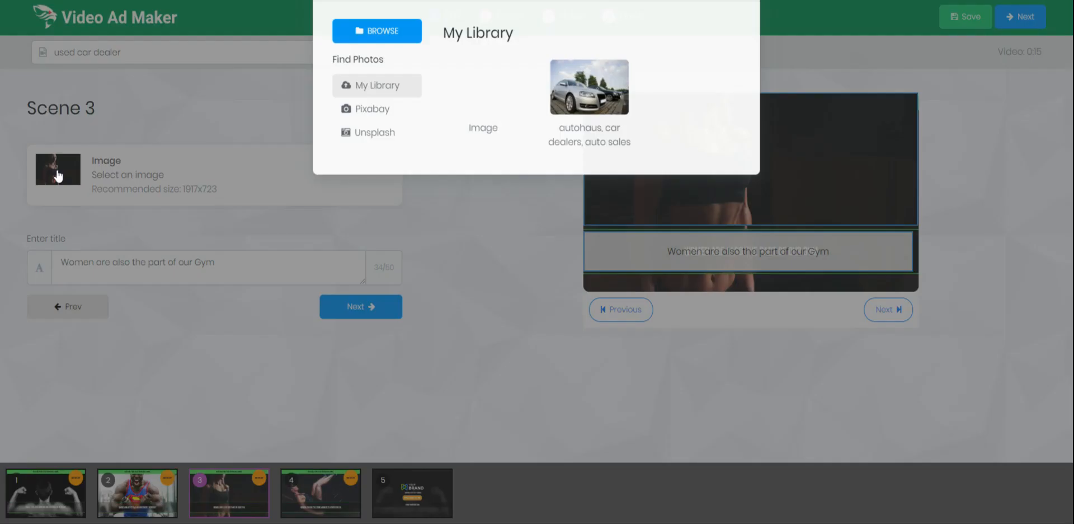
left_click(376, 163)
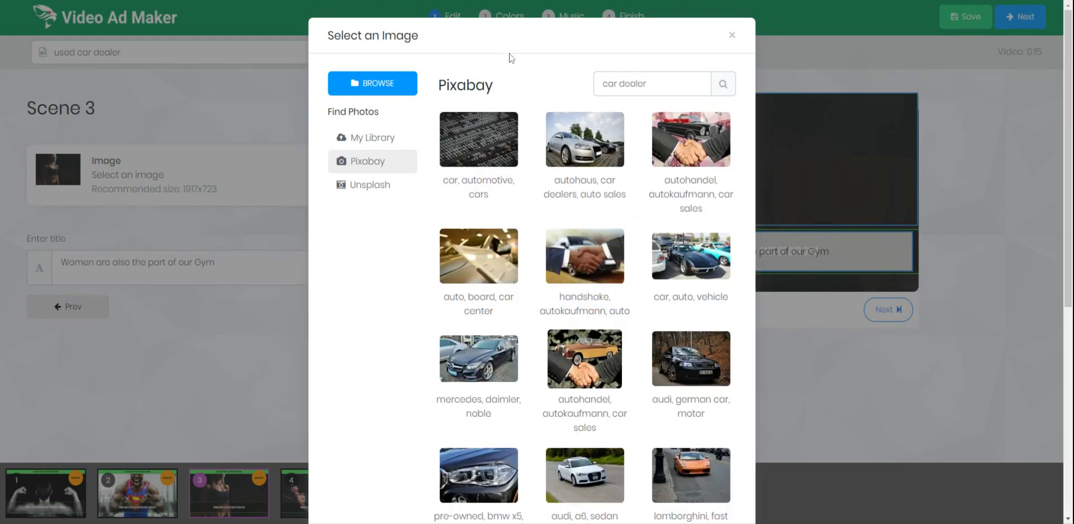
left_click(493, 386)
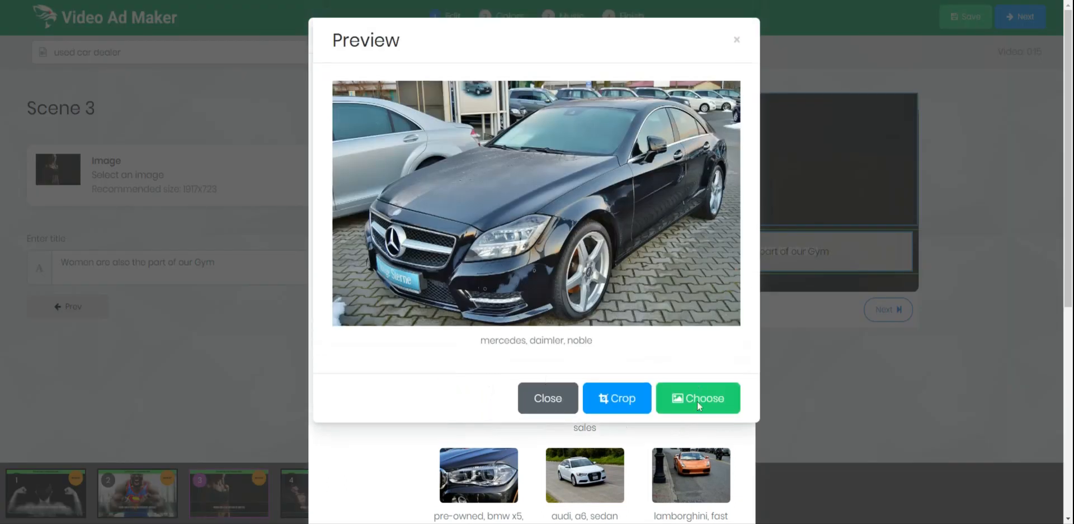
left_click(698, 406)
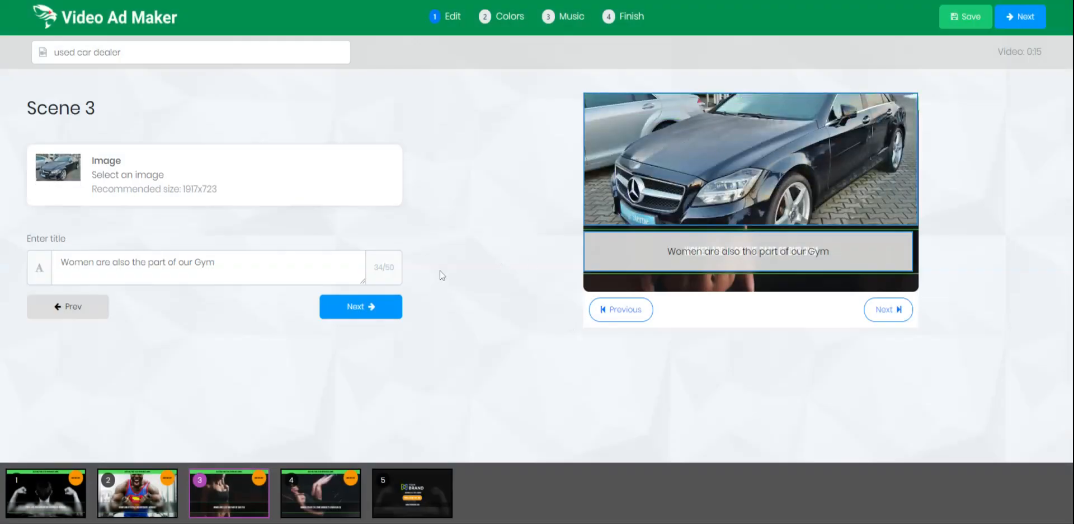
Retitle Scene 3 'Factory certified cars'.
left_click(216, 263)
key("ctrl+a")
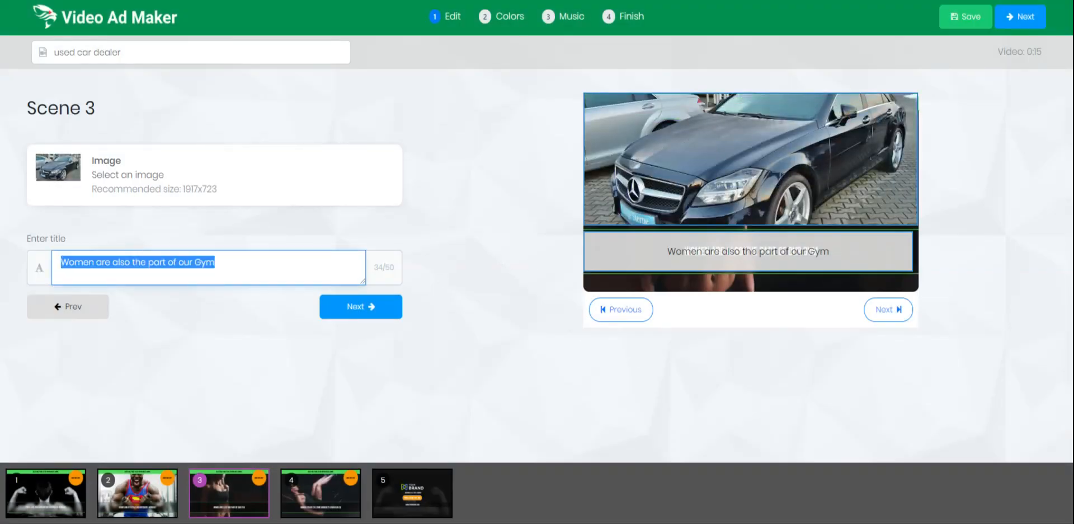
type("F")
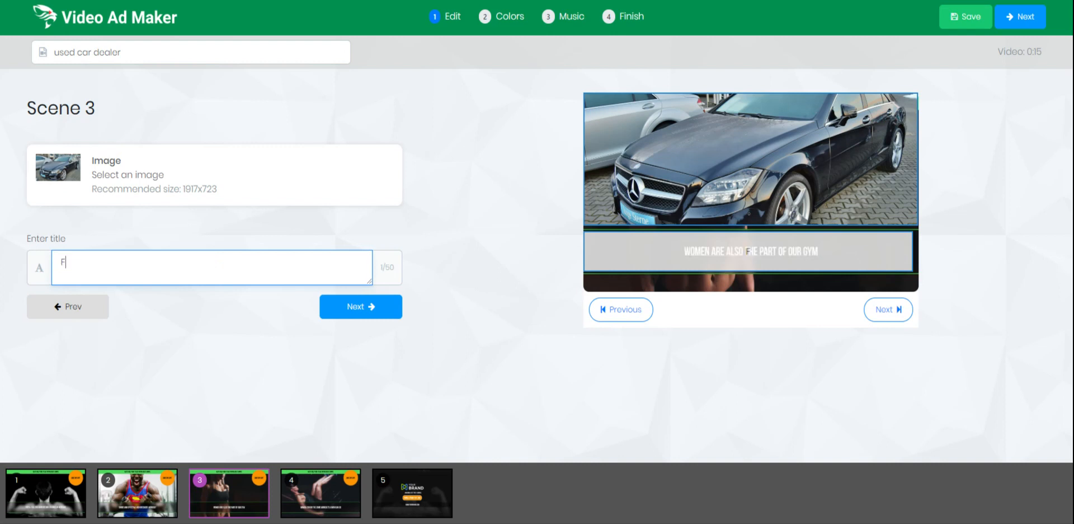
type("actory certified ")
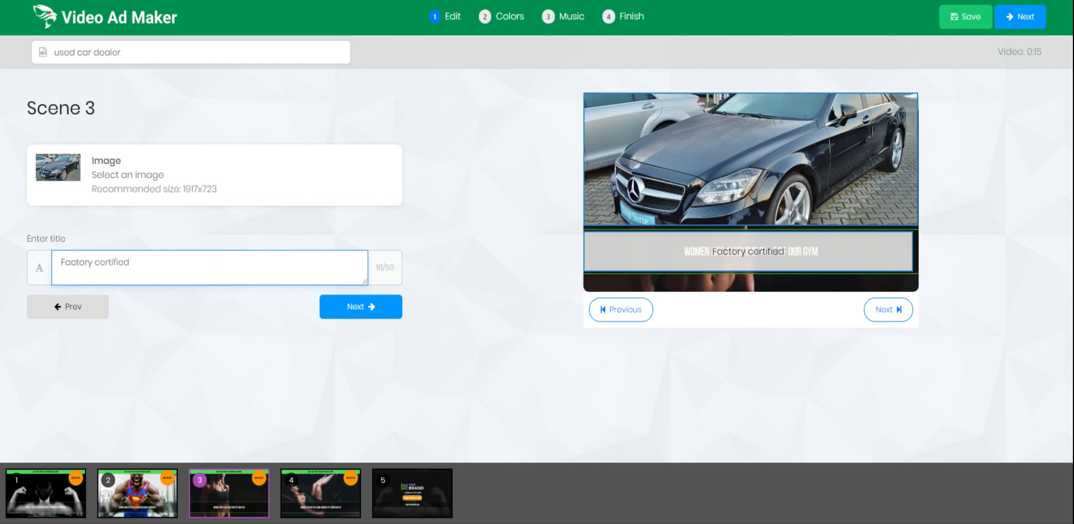
type("cars")
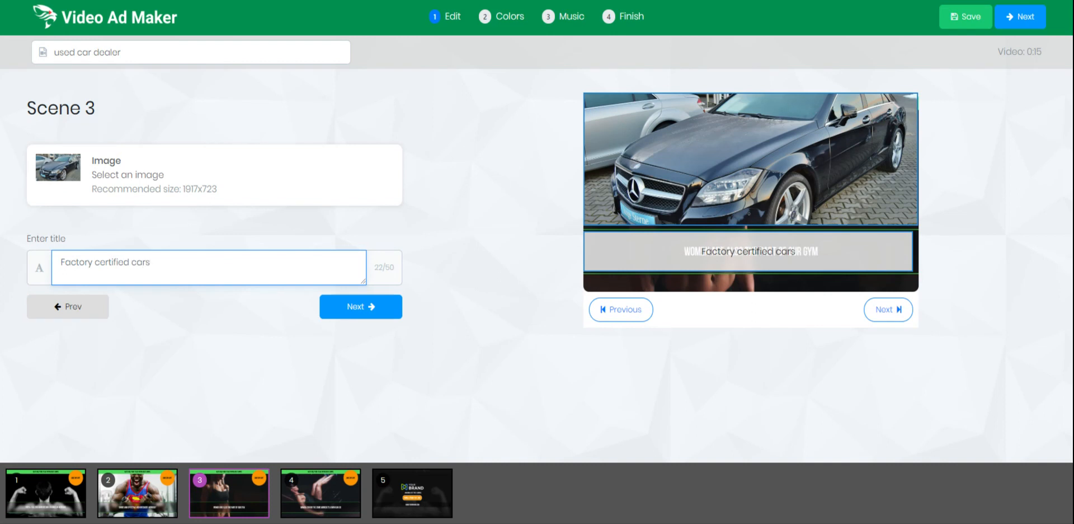
Give Scene 4 the handshake photo from Pixabay.
left_click(354, 312)
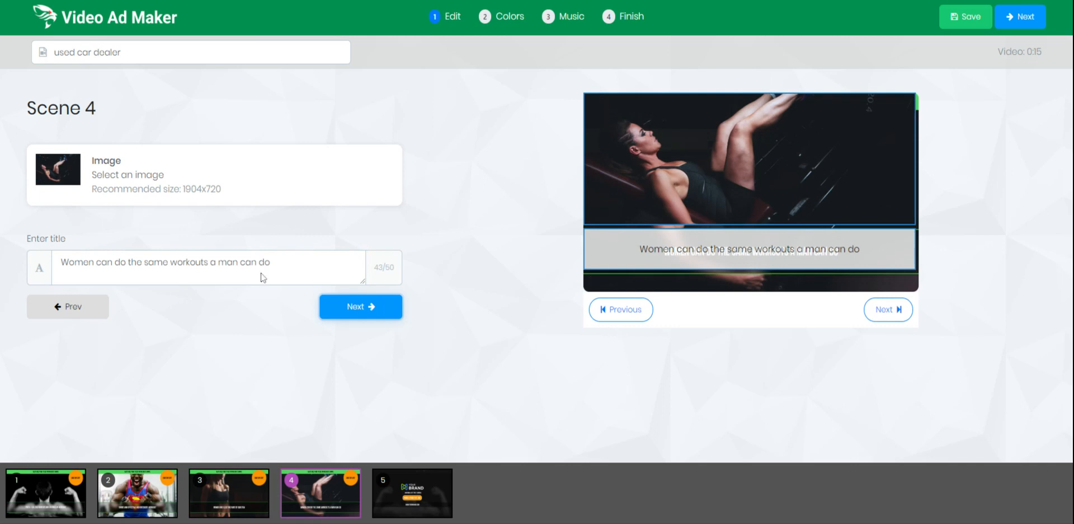
left_click(295, 203)
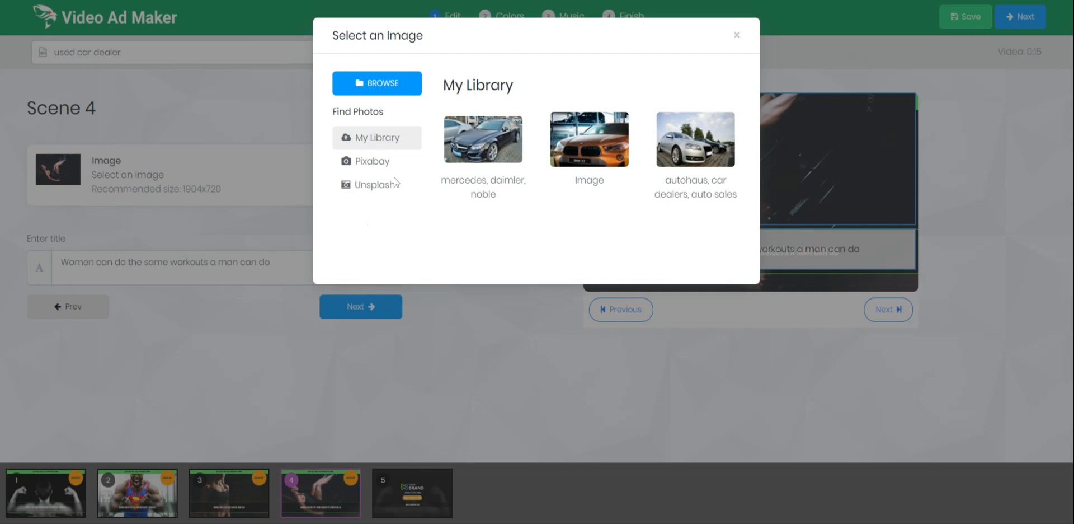
left_click(394, 163)
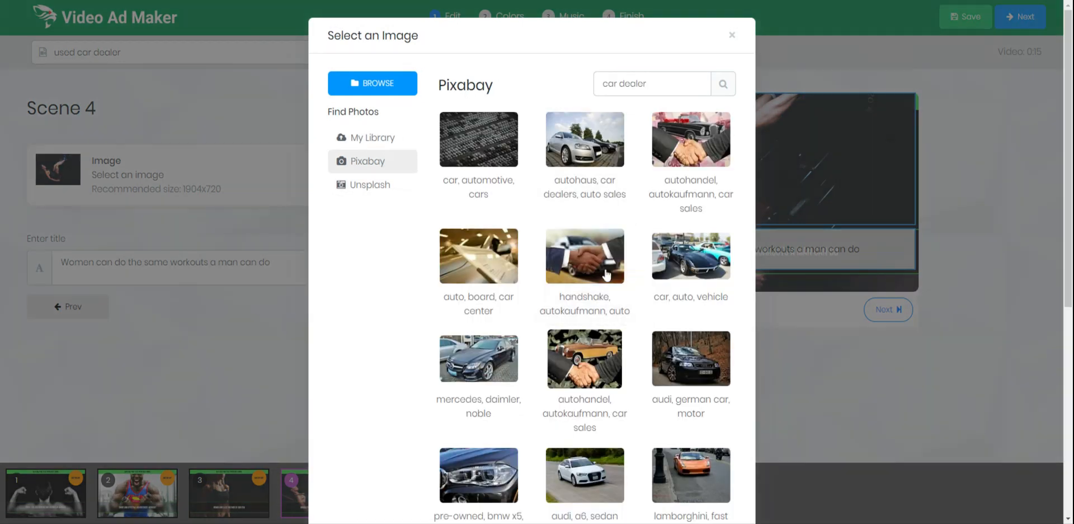
left_click(606, 274)
left_click(699, 441)
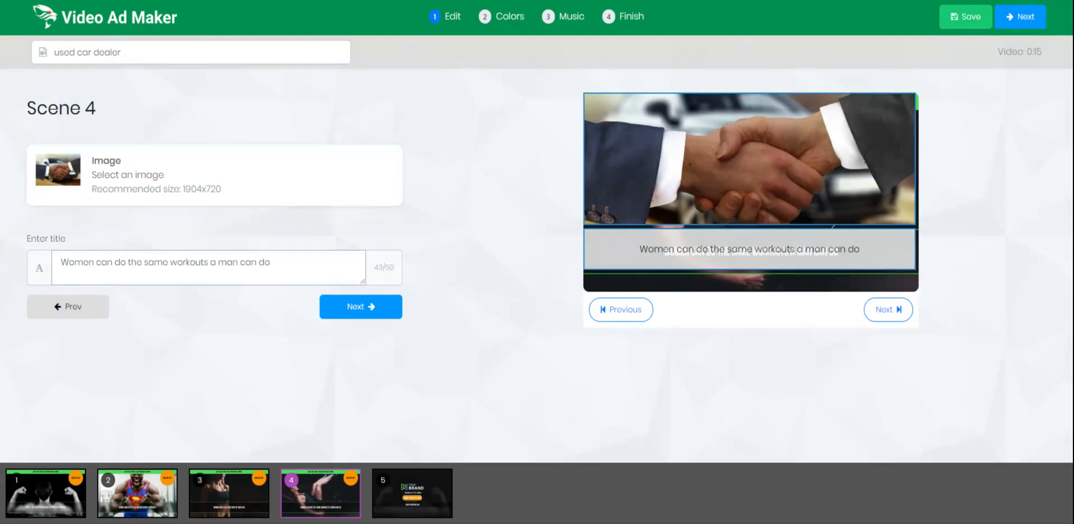
Change Scene 4's title to 'Top rated used car dealer in DC'.
key("ctrl+a")
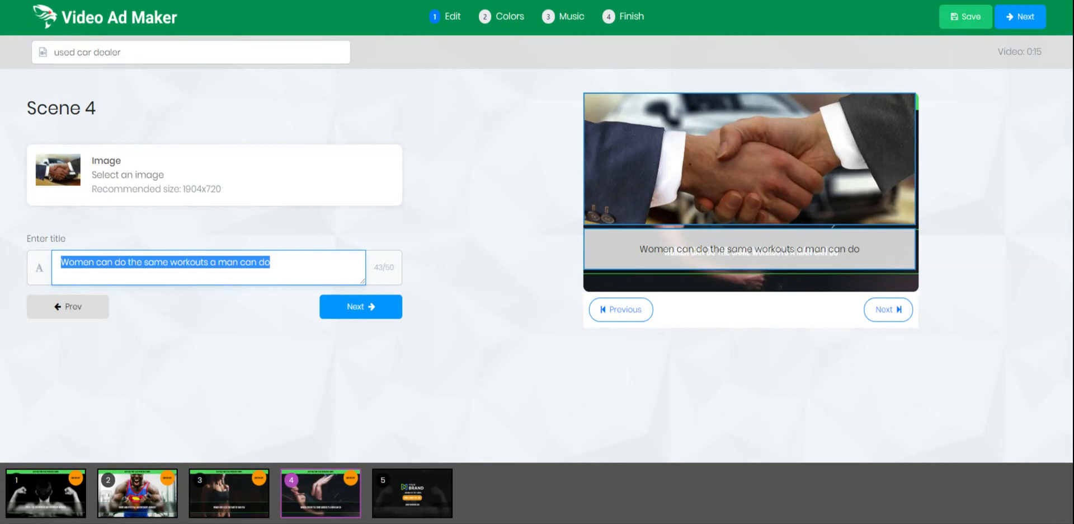
type("Top rated")
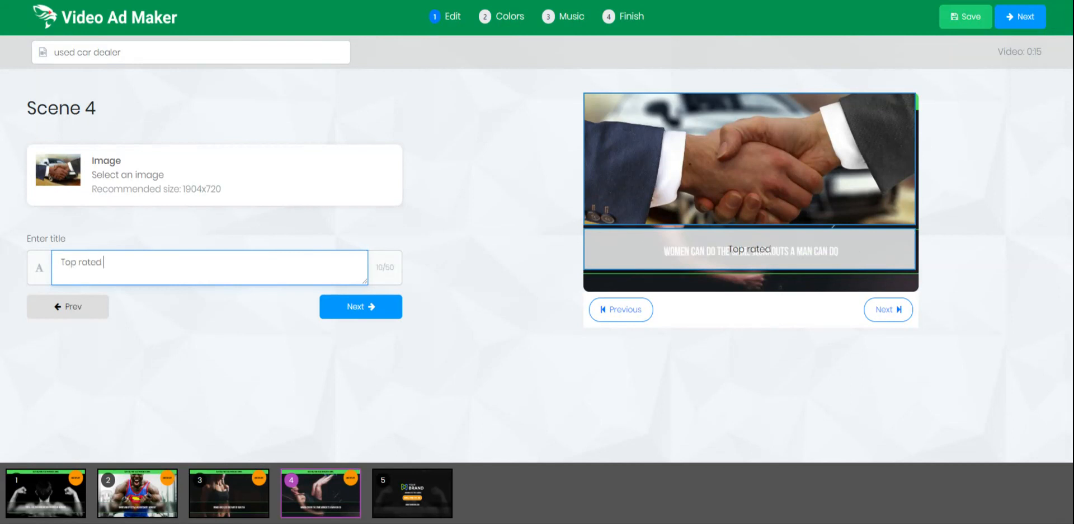
type(" used card")
key("BackSpace")
key("BackSpace")
type("r dealer in")
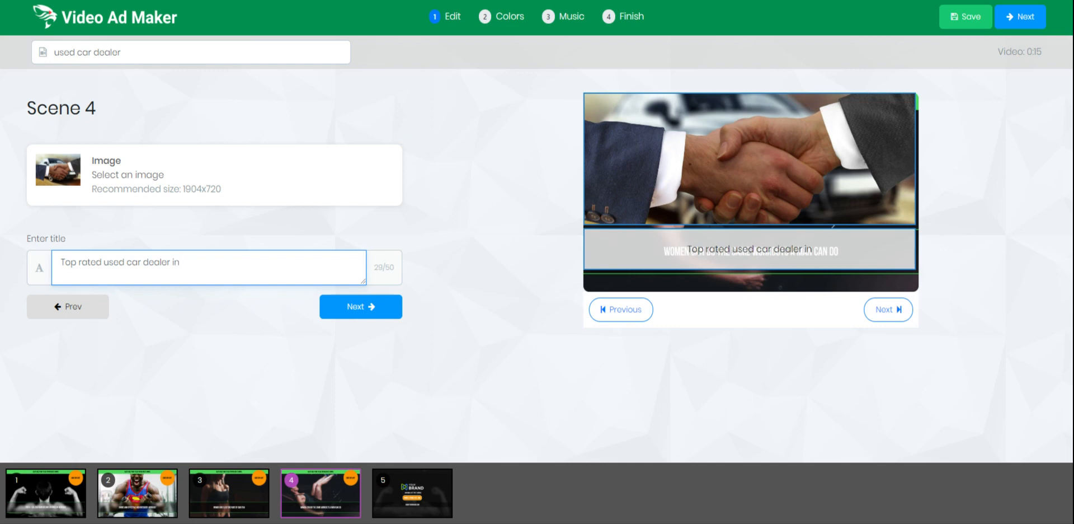
type(" DC")
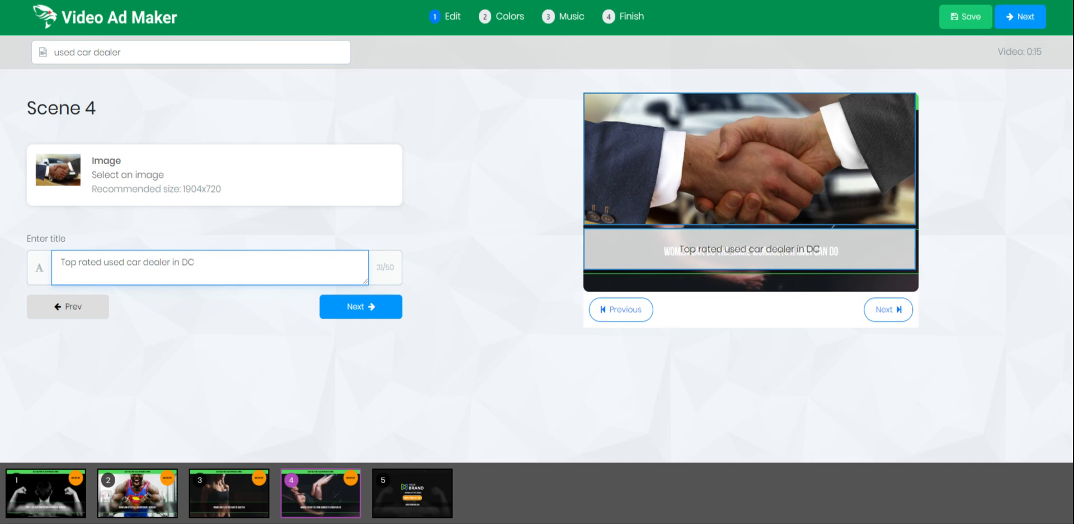
Advance to Scene 5 and open the image picker for its logo.
left_click(372, 307)
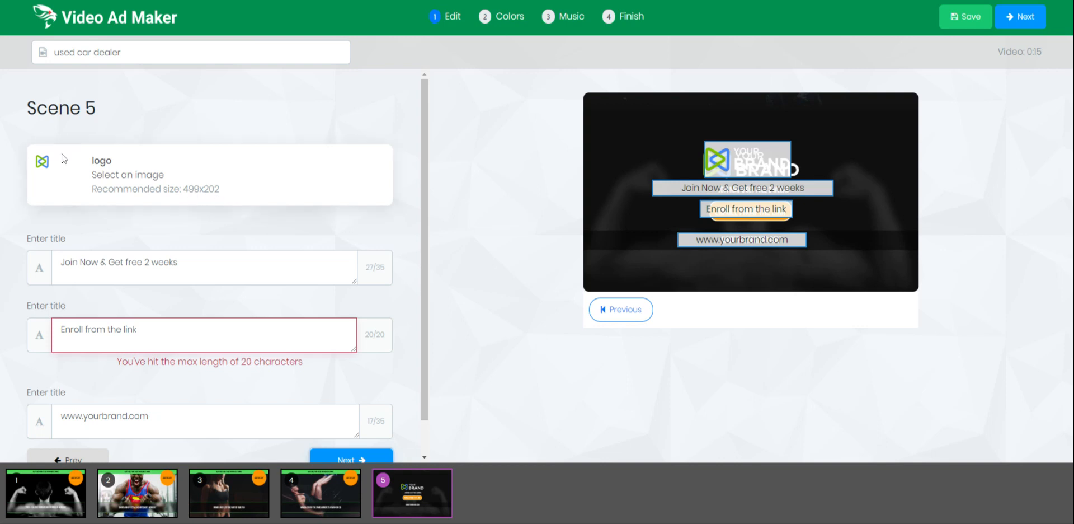
left_click(386, 202)
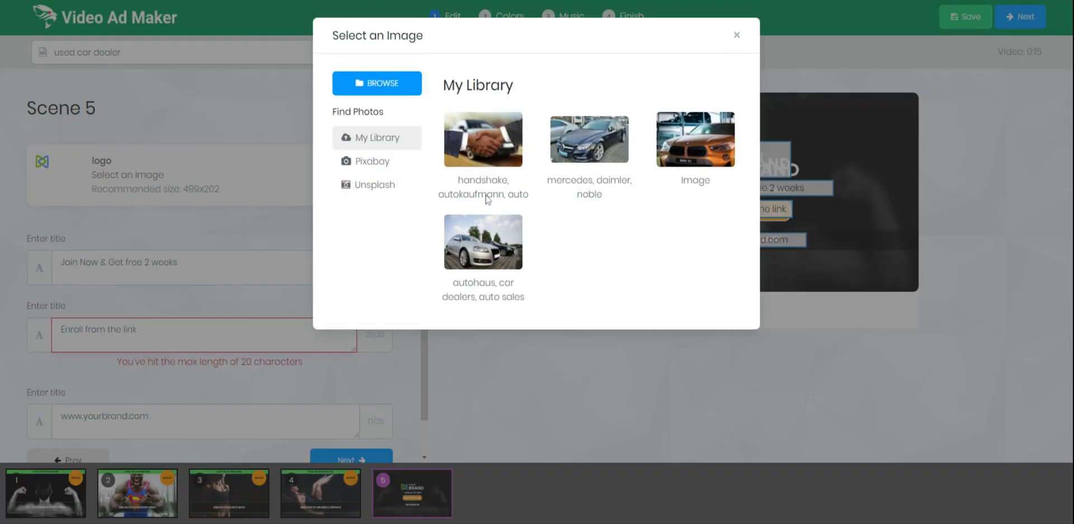
Leave the logo unchanged and rewrite the first end-card title to read 'Visit us today'.
left_click(737, 35)
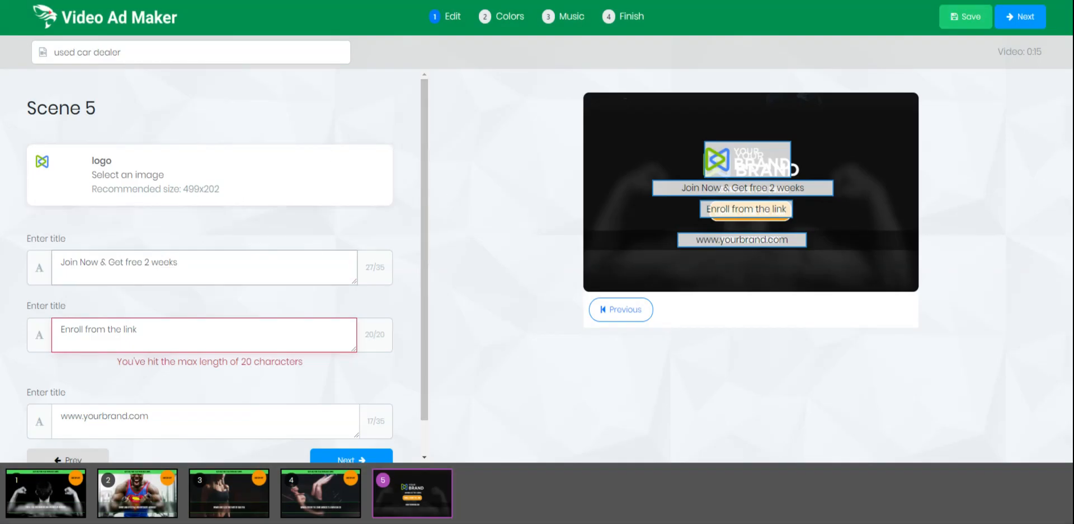
left_click(178, 262)
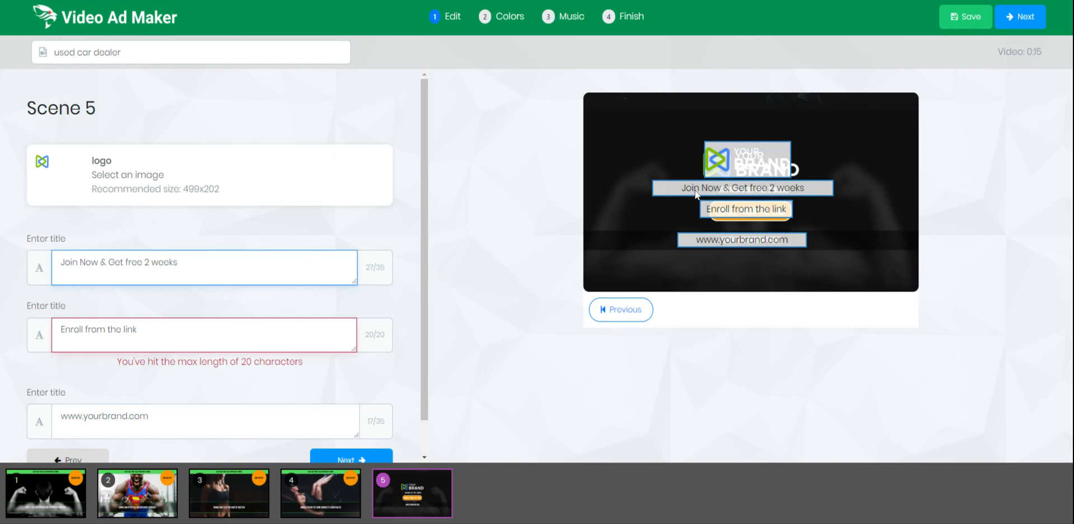
key("ctrl+a")
type("Call ")
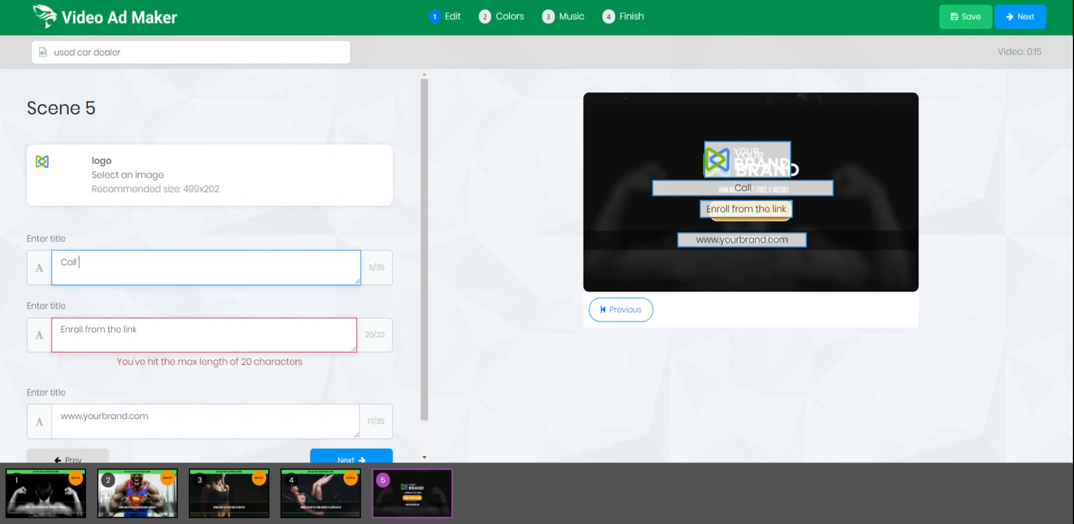
type("us today and ")
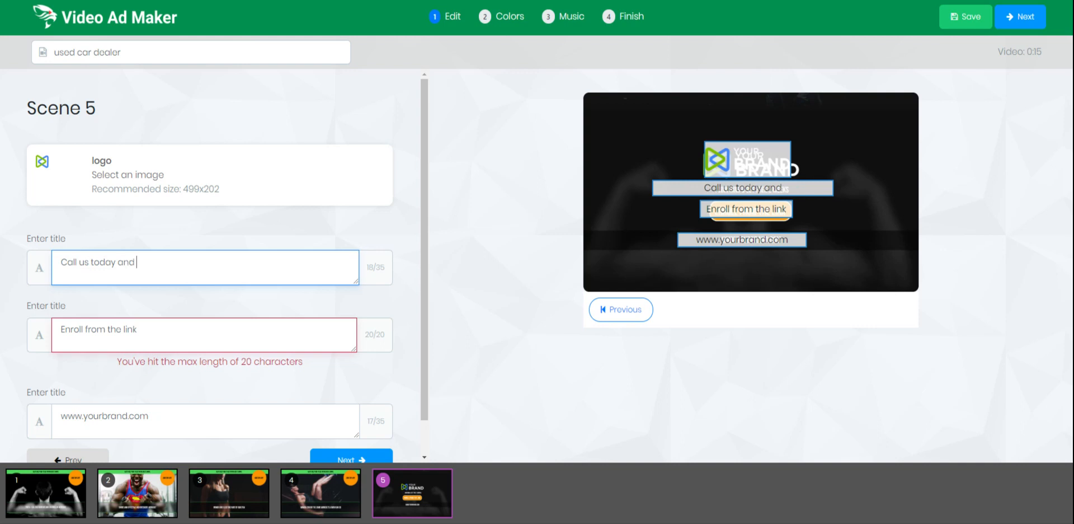
type("drive off ")
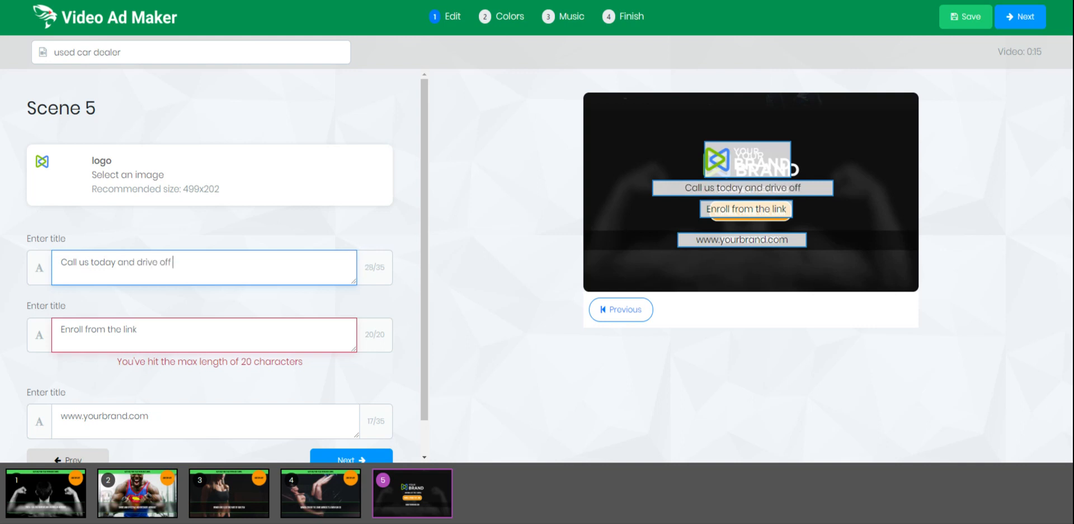
type("the lot")
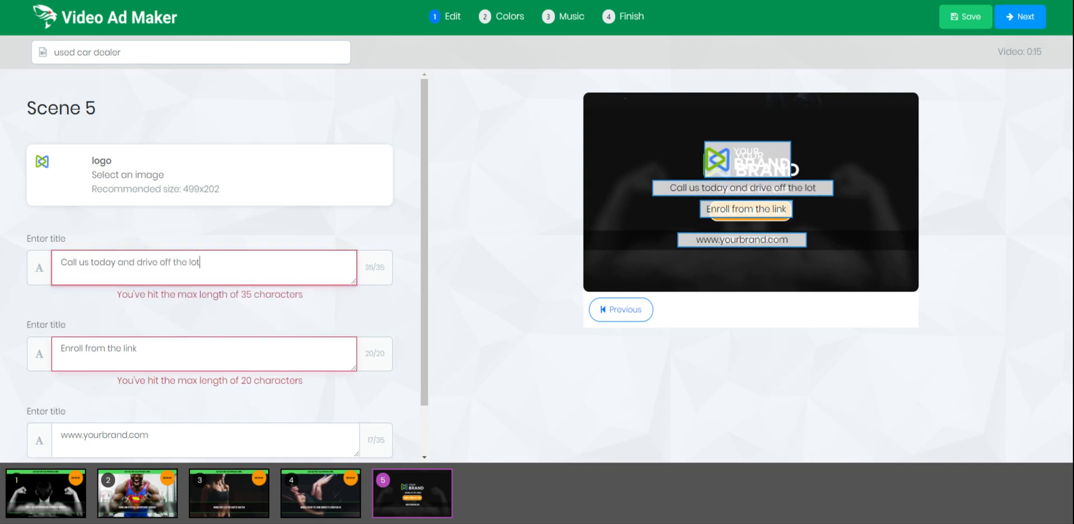
key("BackSpace")
key("BackSpace")
key("BackSpace")
key("BackSpace")
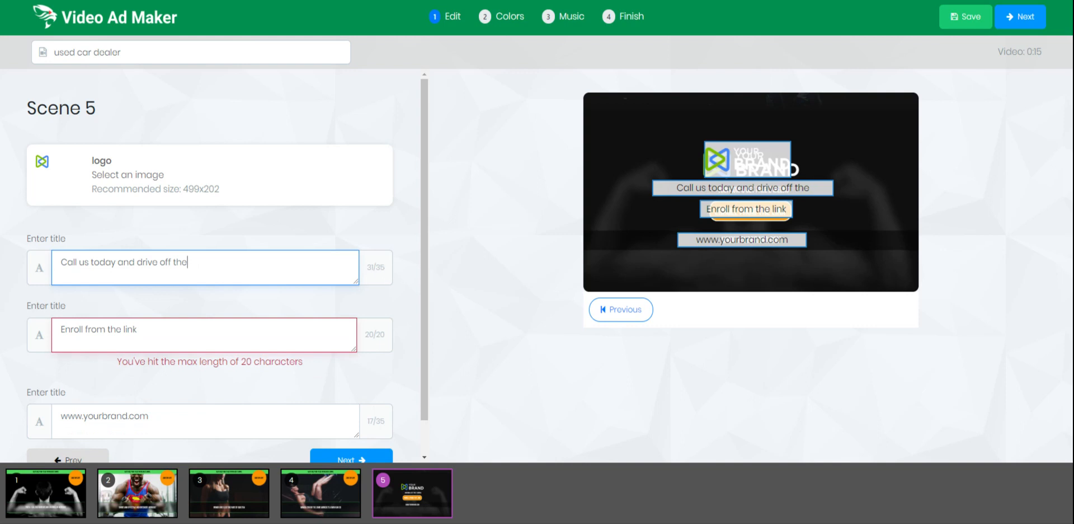
key("shift+Home")
key("shift+Right")
key("shift+Right")
key("shift+Right")
key("shift+Right")
key("shift+Right")
key("shift+Right")
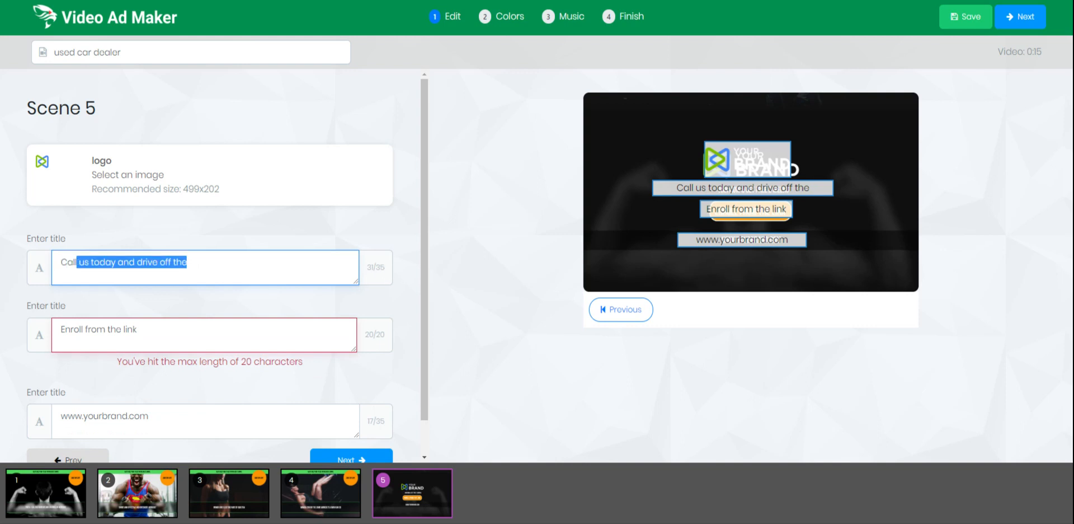
key("shift+Right")
key("shift+Right")
key("shift+Right")
key("shift+Right")
key("shift+Right")
key("shift+Right")
key("shift+Right")
key("shift+Right")
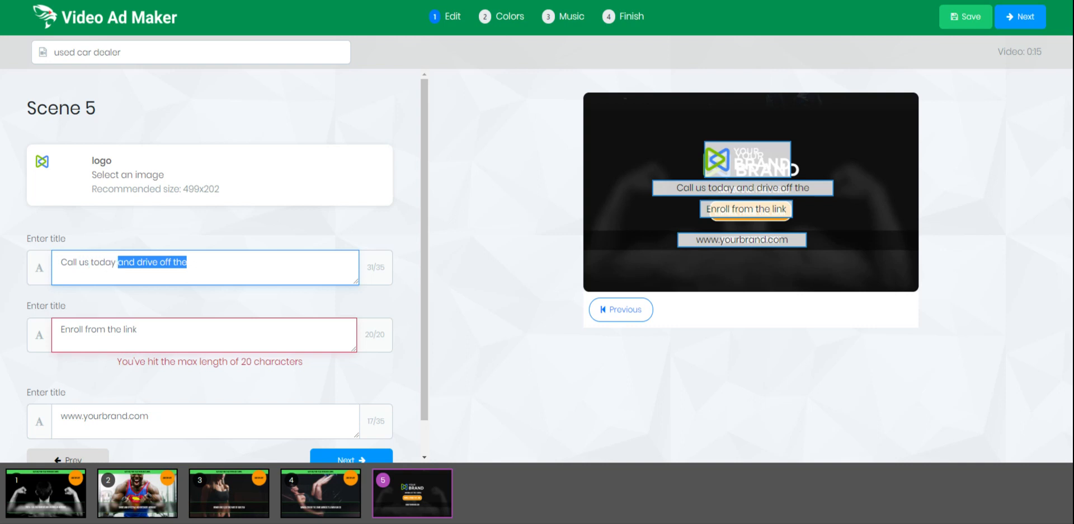
key("BackSpace")
key("BackSpace")
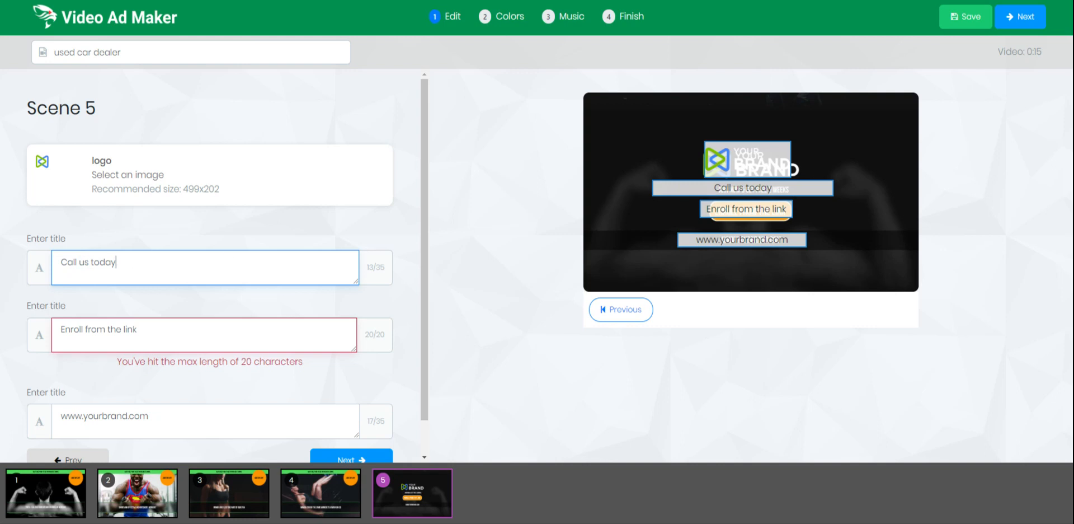
left_click_drag(79, 261, 2, 262)
type("Visit")
Replace 'Enroll from the link' with the dealer's phone number.
left_click(185, 336)
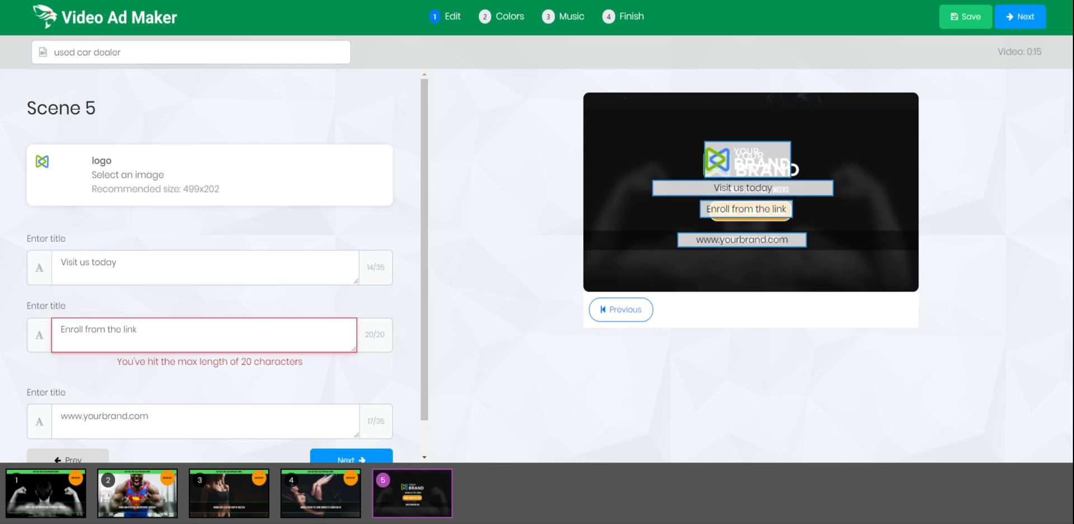
key("ctrl+a")
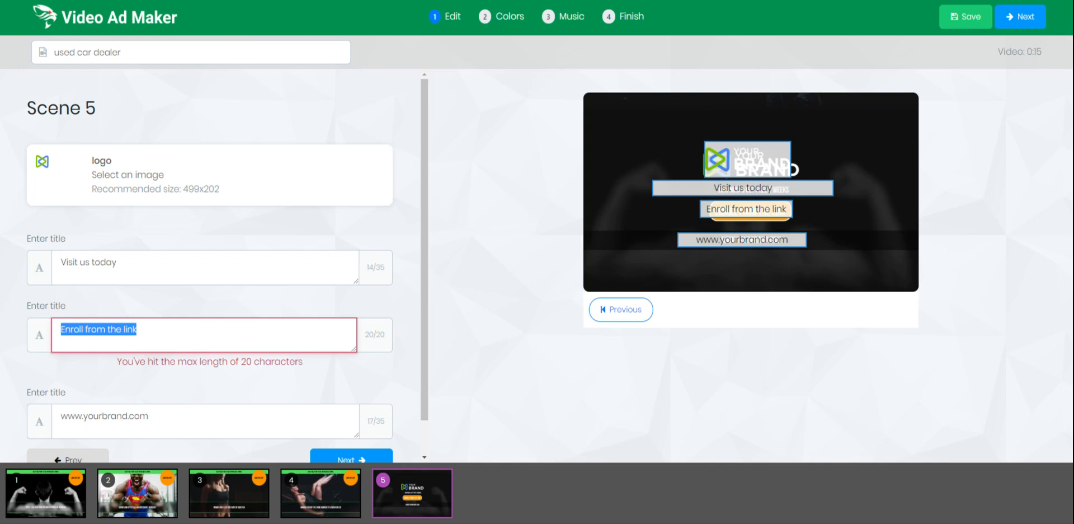
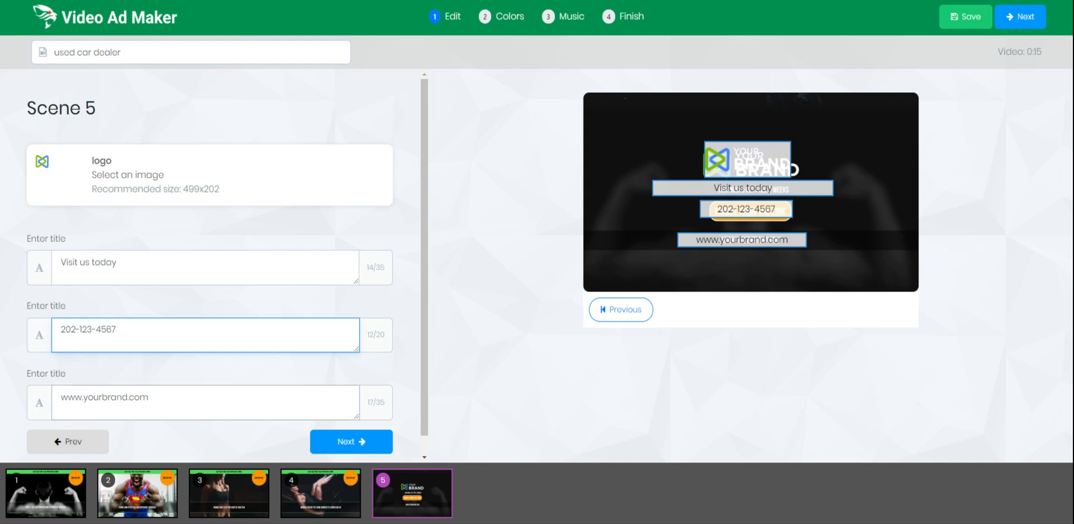
left_click(111, 396)
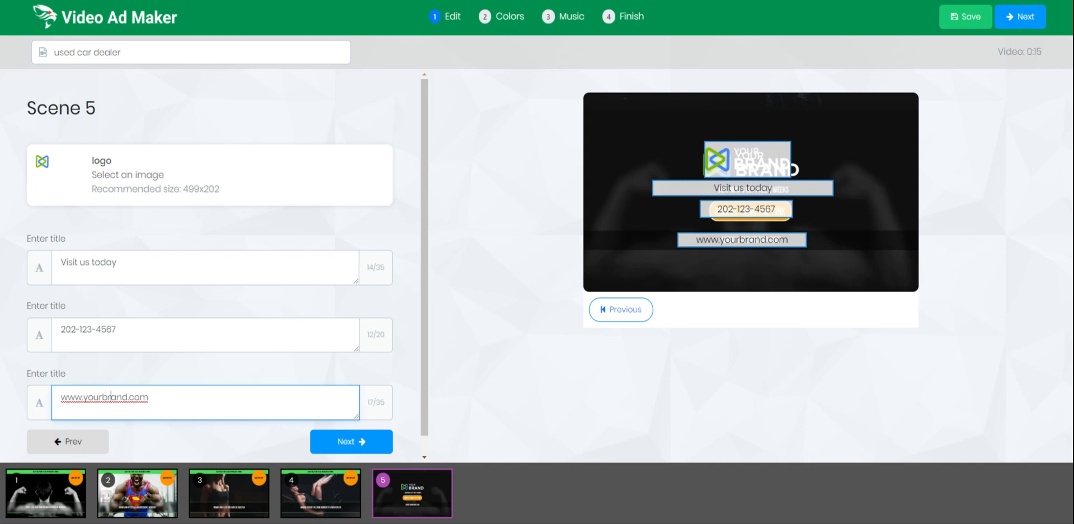
left_click(325, 439)
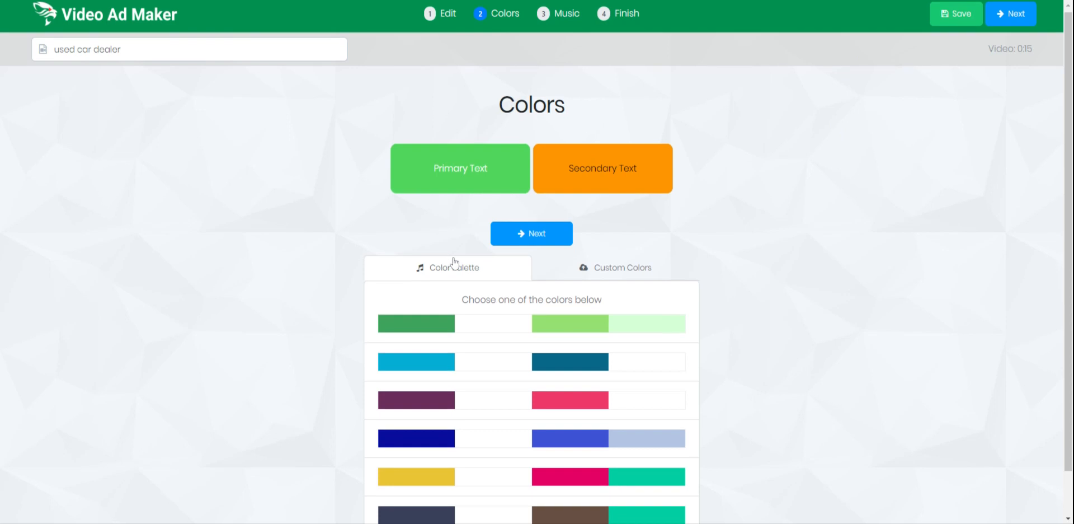
Compare palettes and settle on the cyan #06AED5 and dark teal #086788 colour pair.
scroll(475, 297, "down", 1)
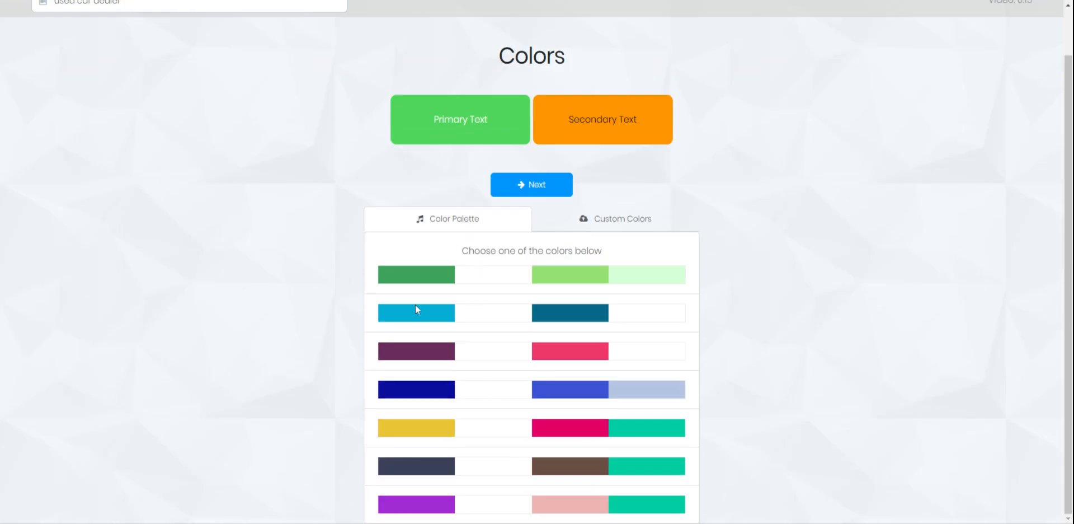
left_click(420, 318)
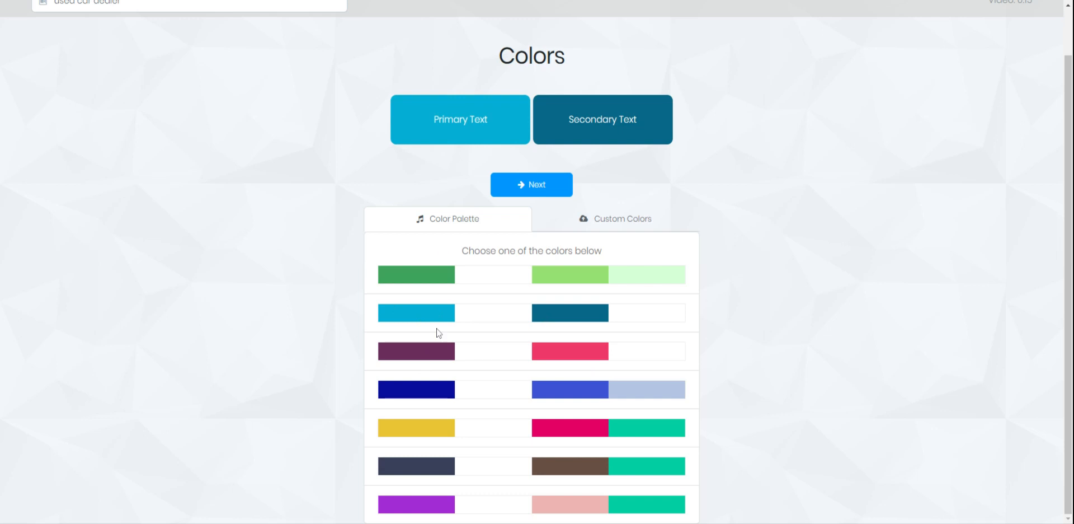
left_click(420, 353)
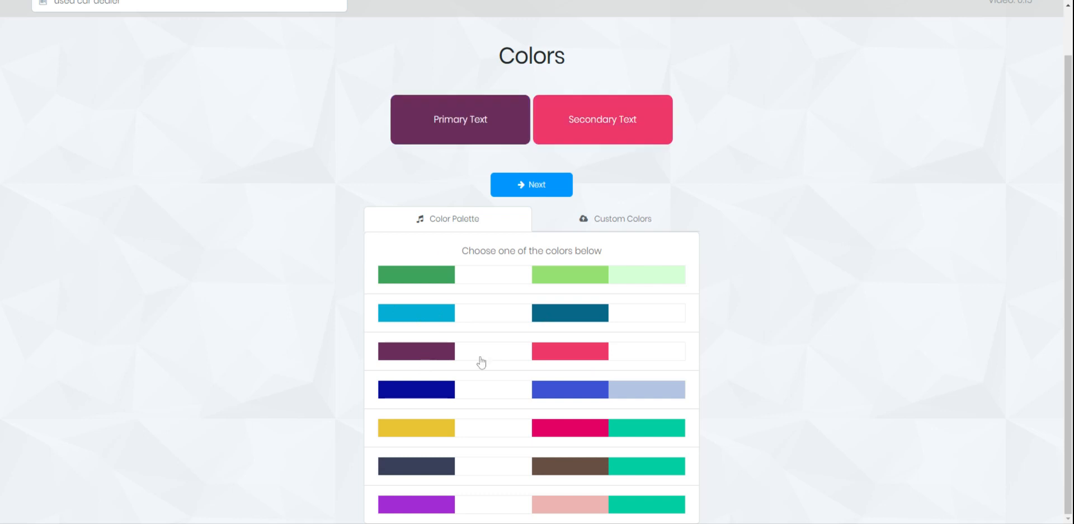
left_click(443, 320)
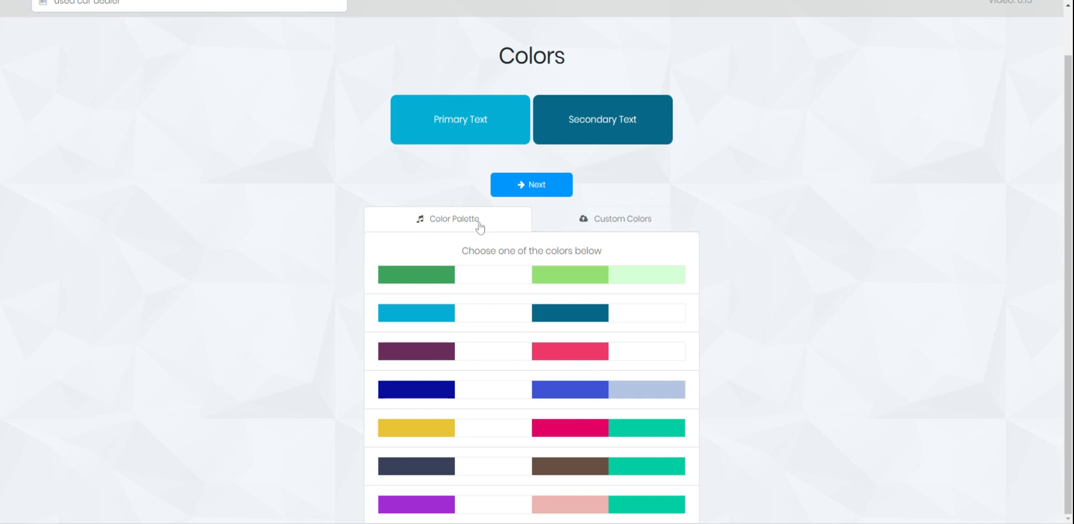
left_click(620, 227)
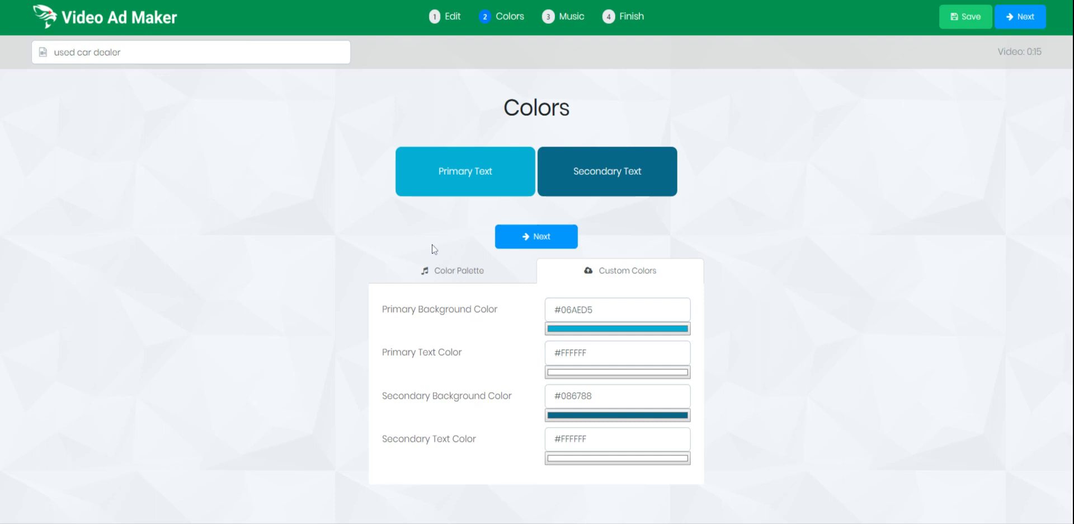
left_click(487, 273)
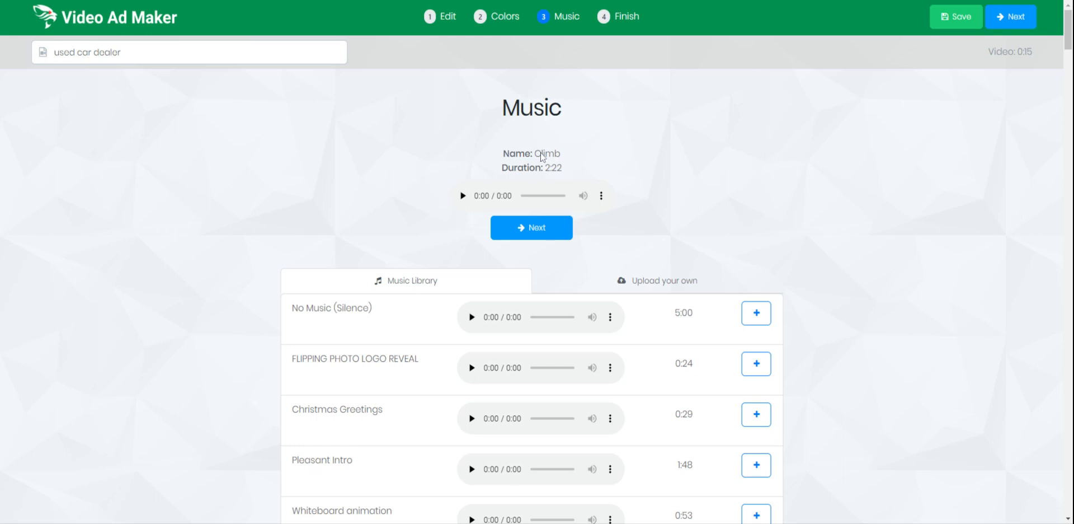
left_click(462, 196)
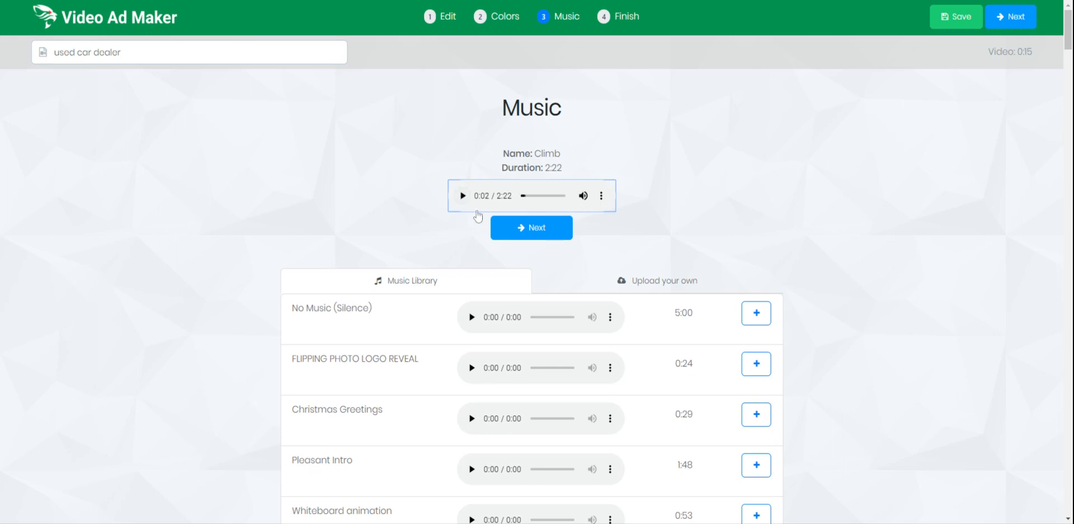
scroll(392, 179, "down", 2)
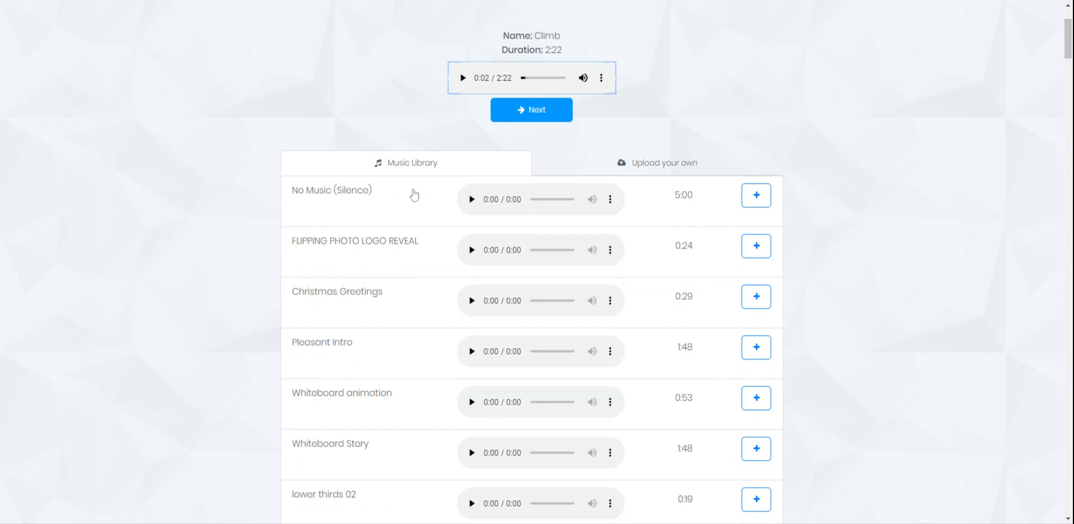
scroll(397, 214, "down", 1)
scroll(395, 213, "down", 3)
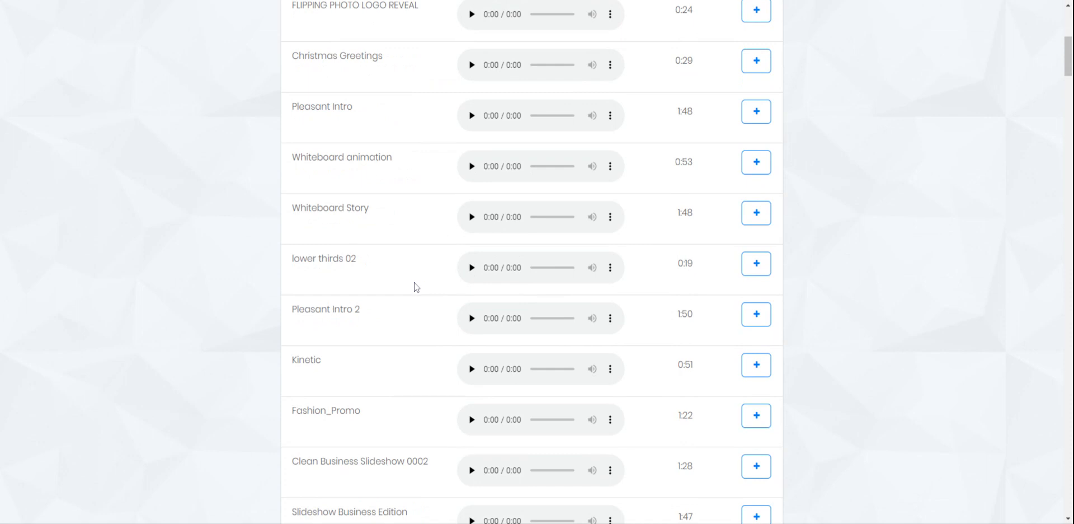
scroll(414, 288, "down", 2)
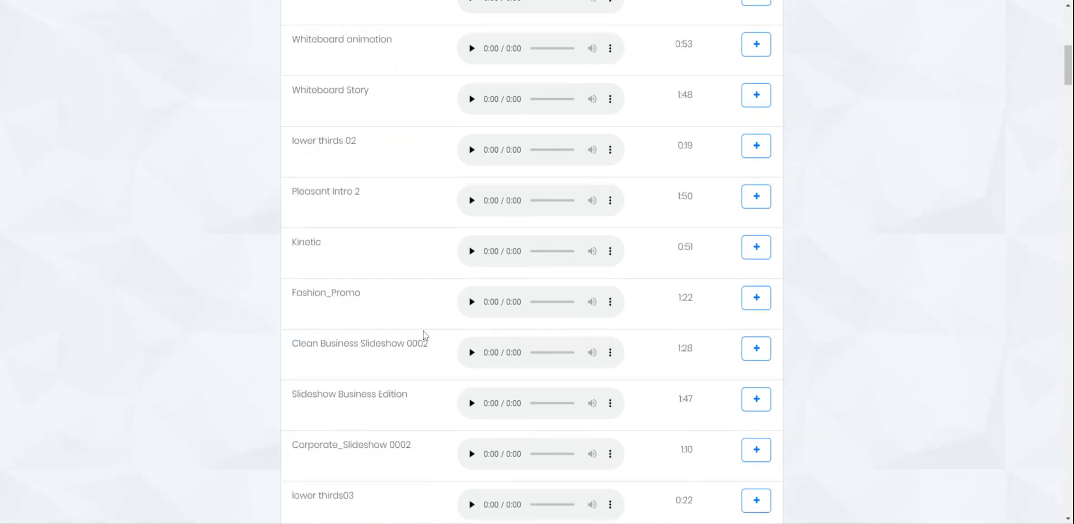
scroll(411, 257, "down", 2)
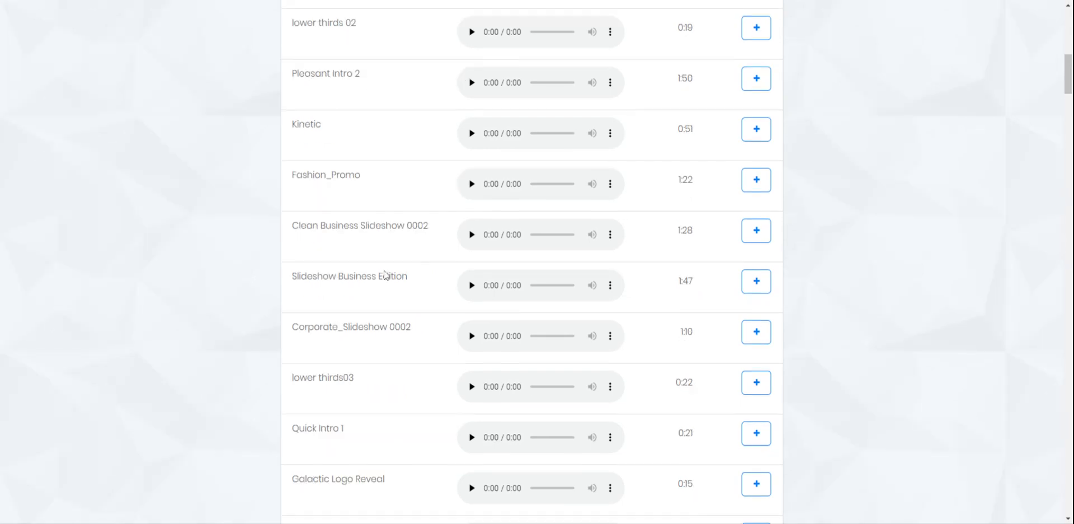
scroll(369, 271, "down", 2)
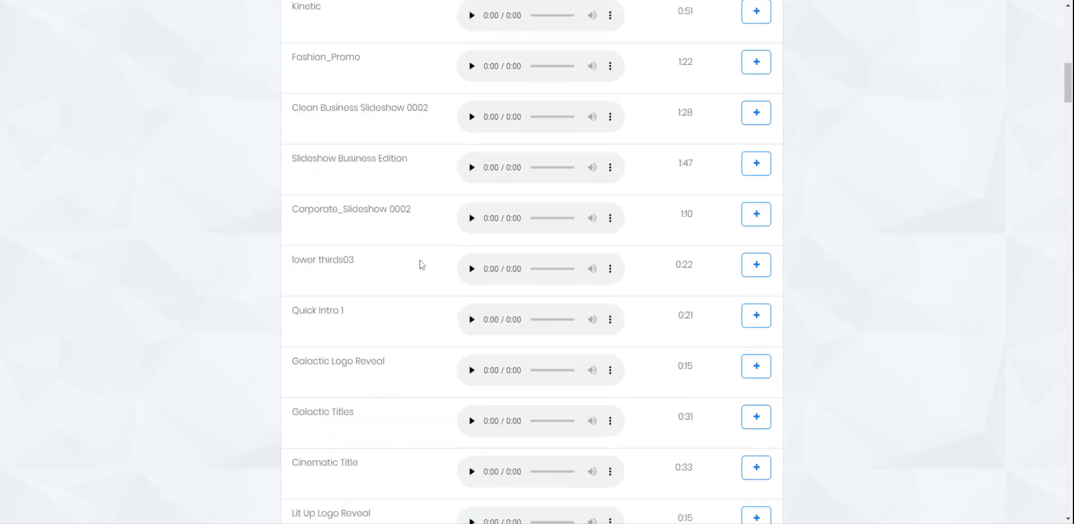
left_click(755, 324)
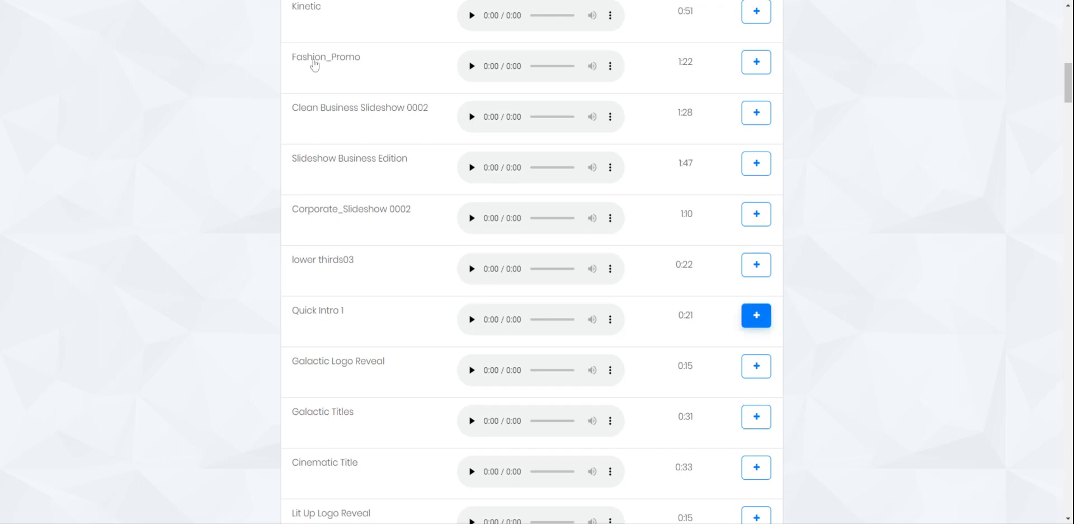
scroll(244, 341, "down", 3)
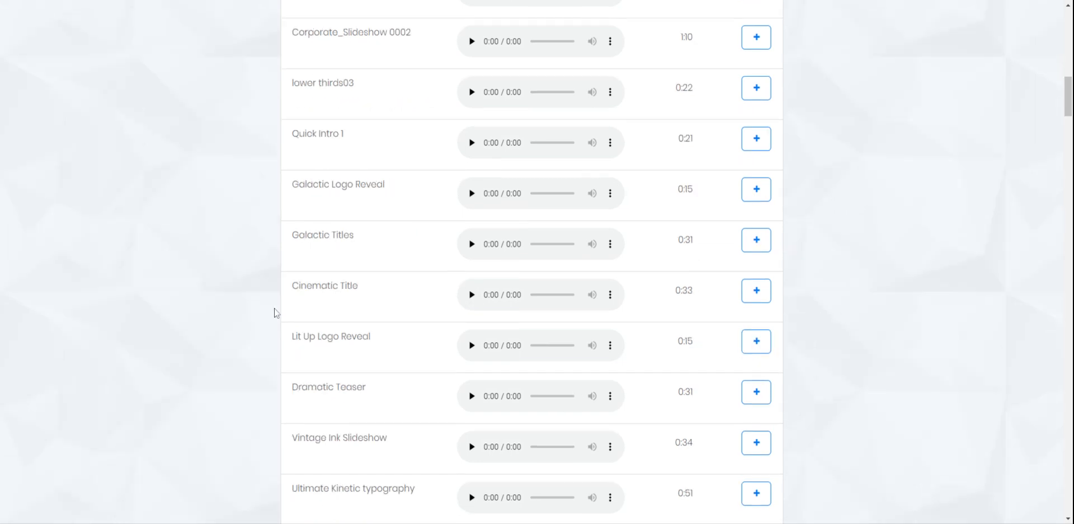
scroll(284, 337, "up", 15)
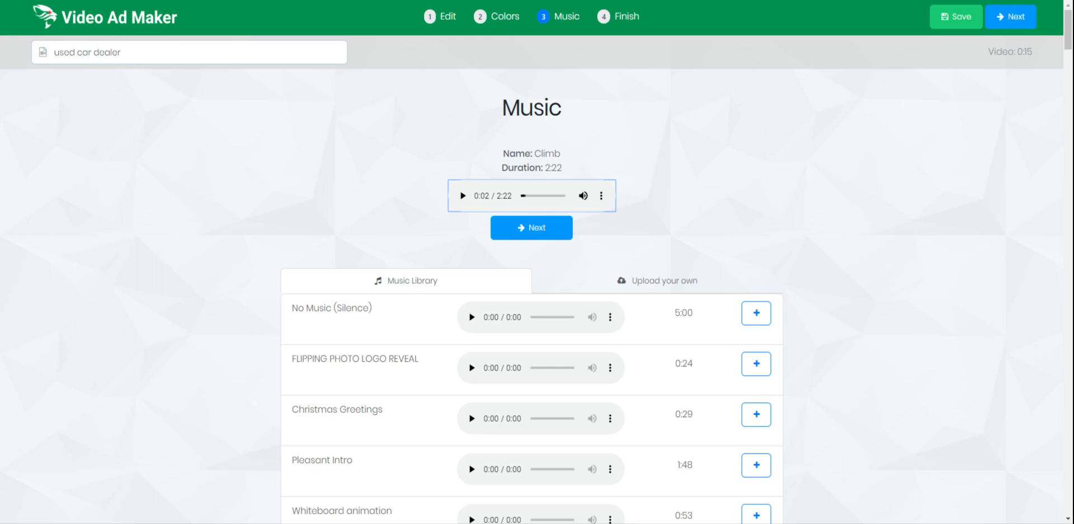
Look at the Upload your own music option.
left_click(660, 287)
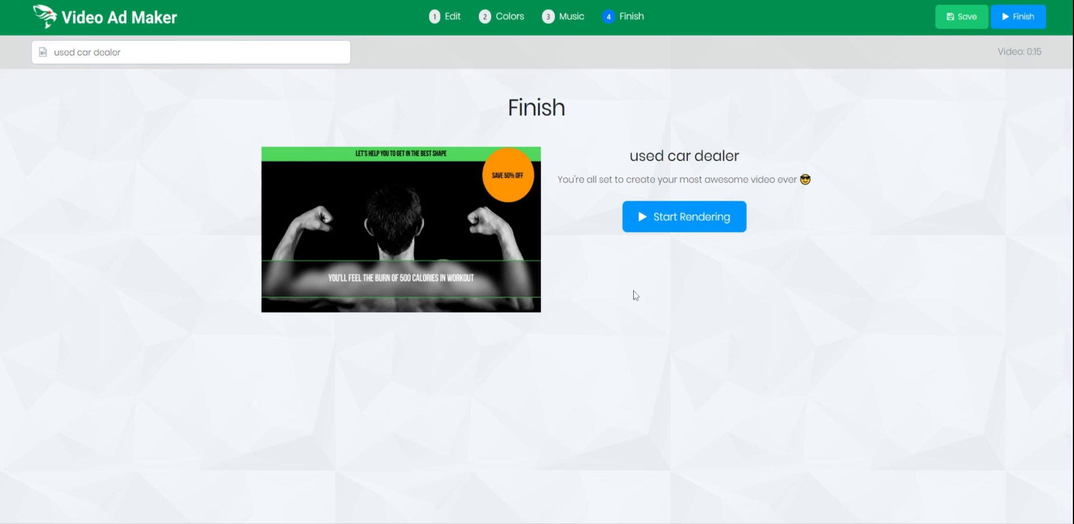
Start rendering the finished used car dealer ad.
left_click(692, 224)
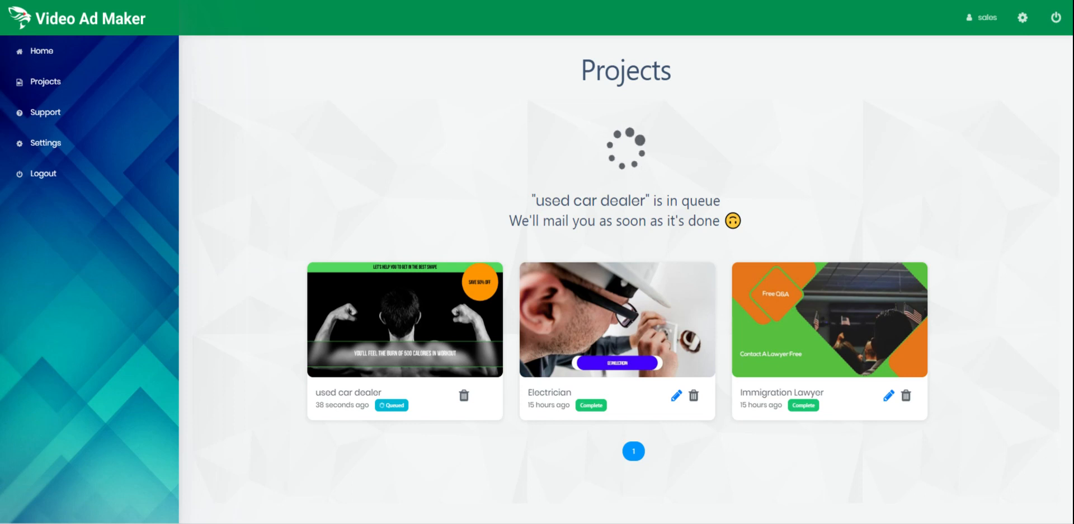
left_click(54, 53)
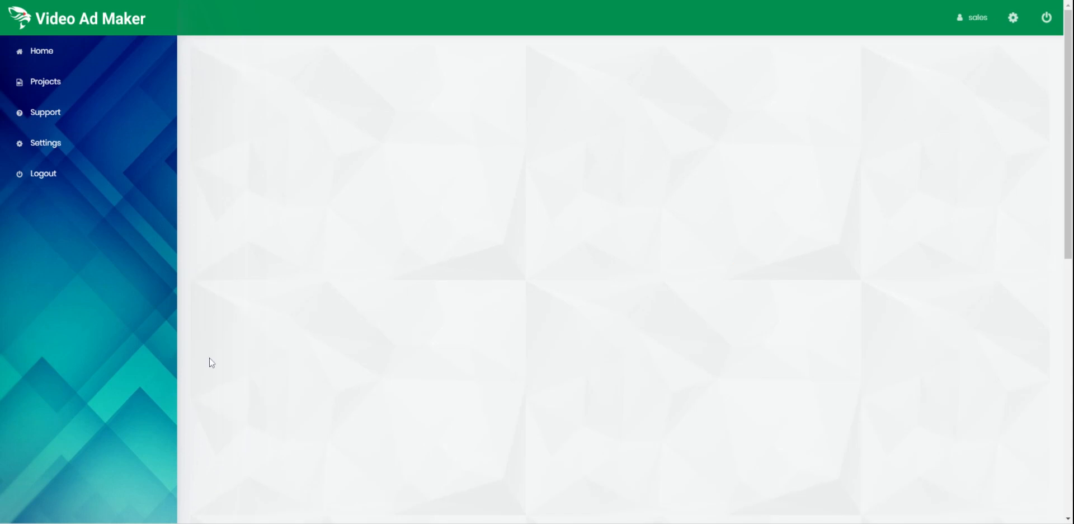
scroll(213, 334, "down", 3)
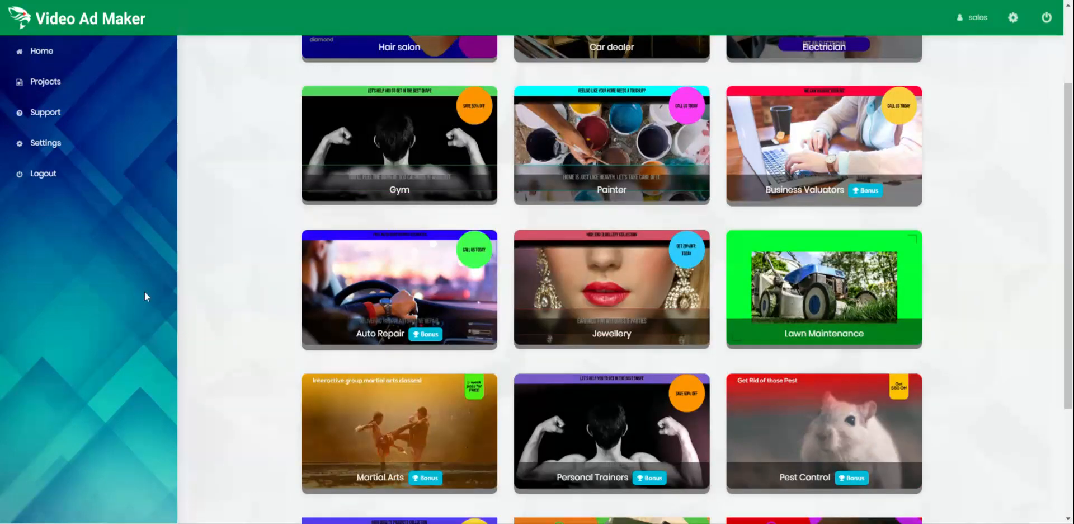
scroll(208, 300, "down", 3)
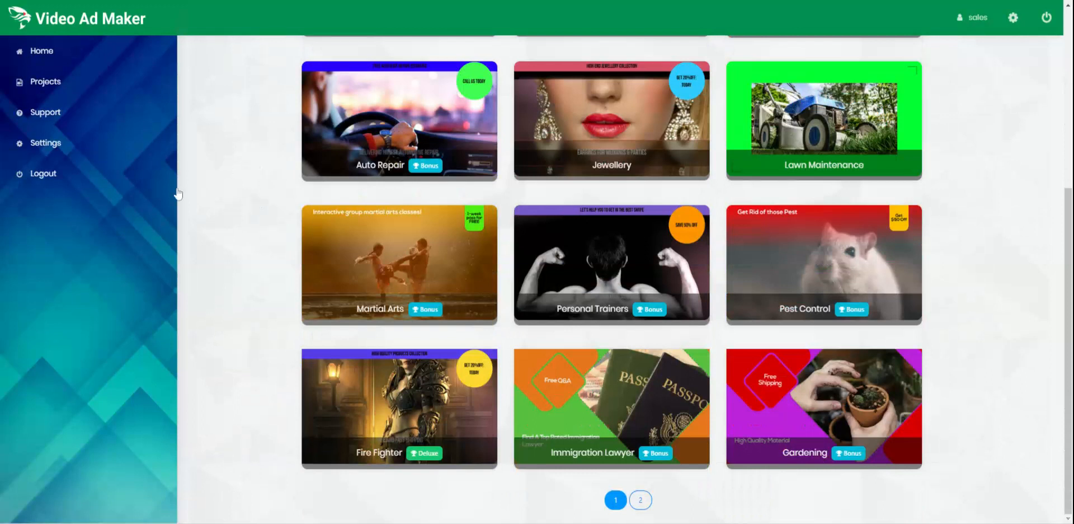
scroll(258, 302, "up", 1)
scroll(259, 302, "up", 2)
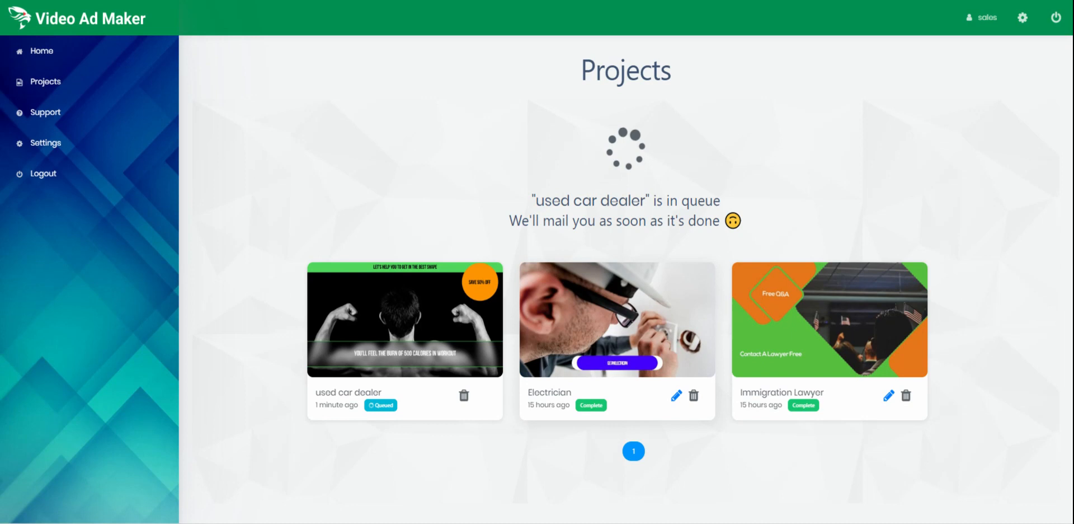
left_click(617, 319)
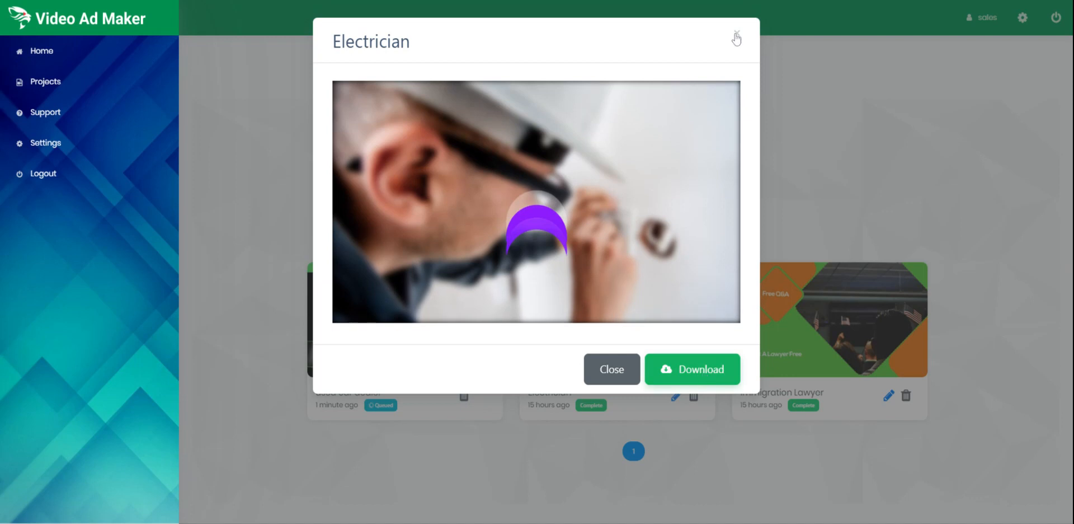
left_click(924, 133)
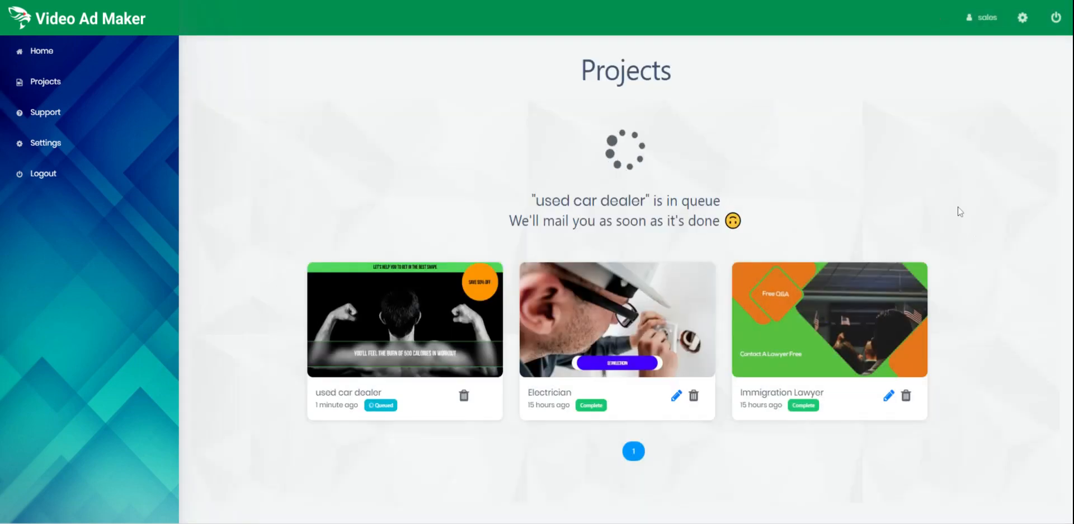